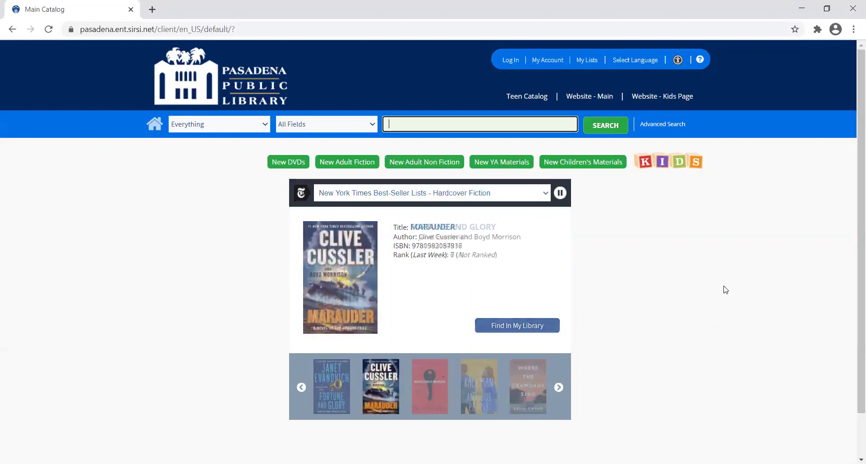
Search the catalog for 'midnight sun' and scroll the 102 results down to the 2020 Midnight sun.
text(midnight su)
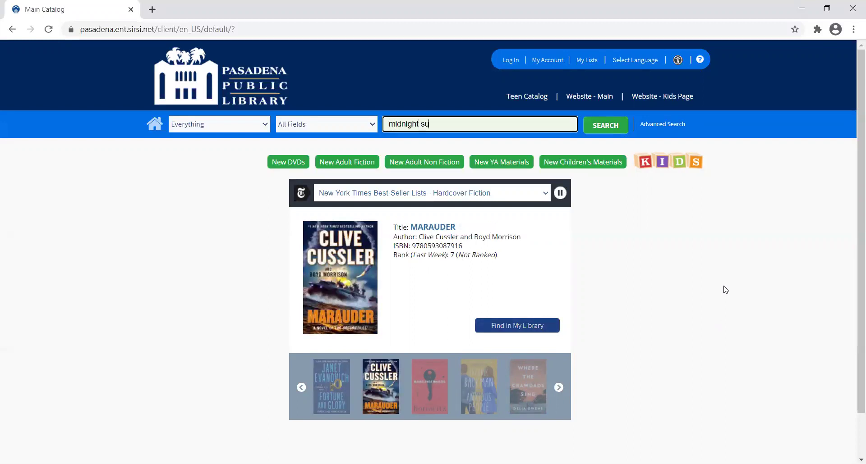
text(n)
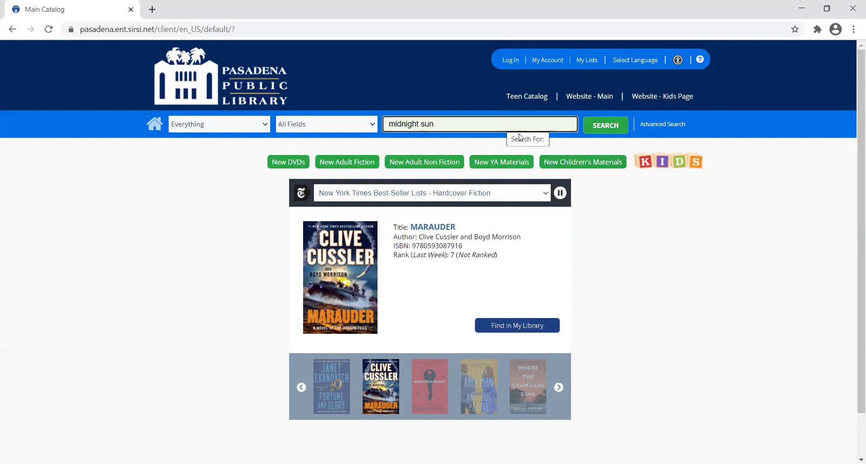
click(606, 132)
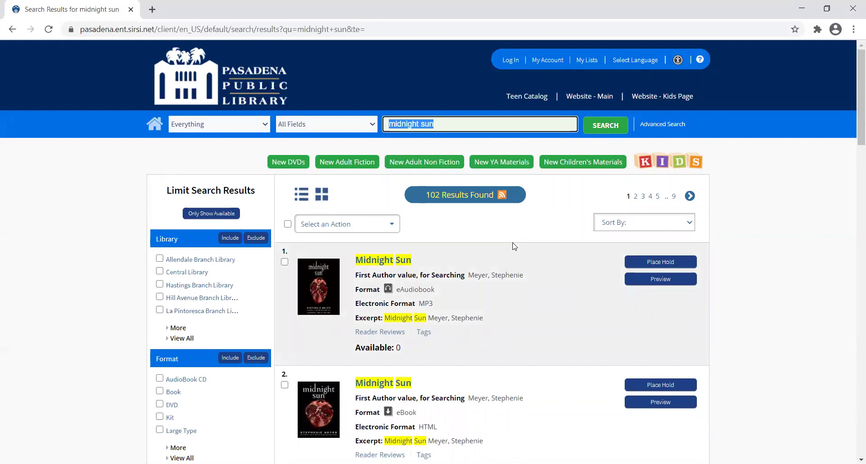
scroll(514, 247, down, 1)
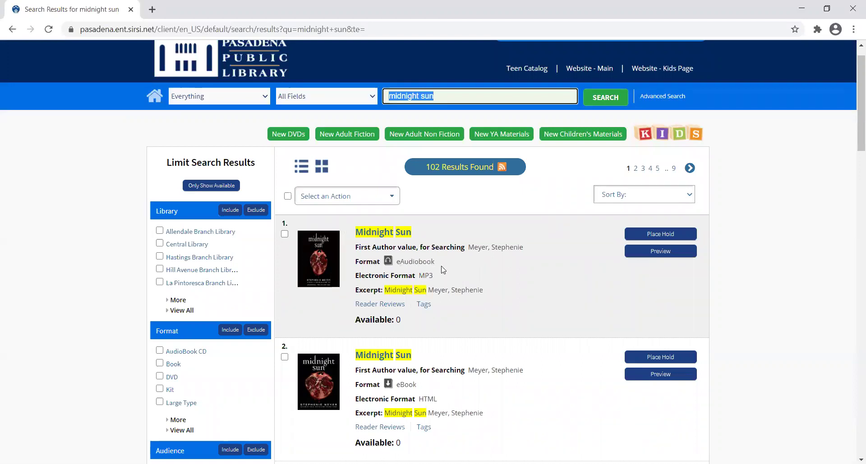
scroll(443, 270, down, 2)
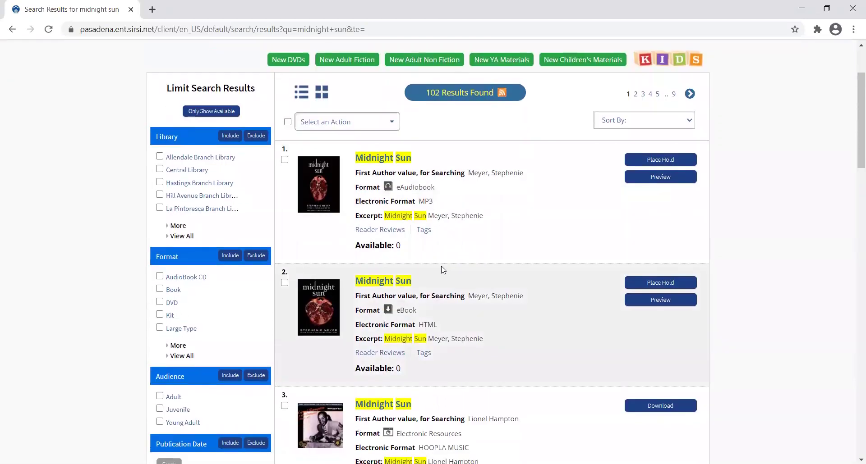
scroll(433, 313, down, 1)
scroll(439, 305, down, 1)
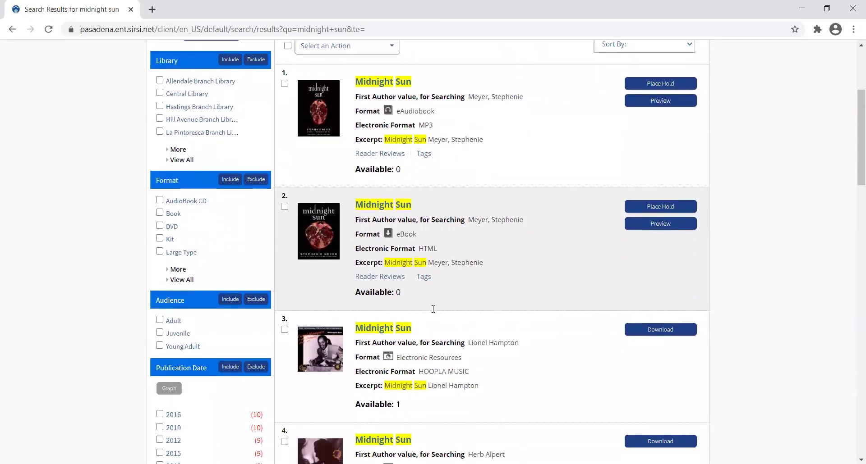
scroll(460, 302, down, 4)
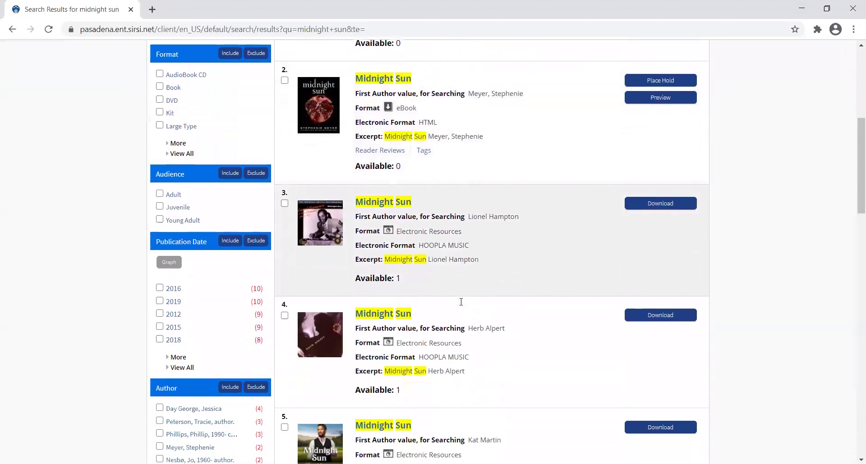
scroll(460, 305, down, 7)
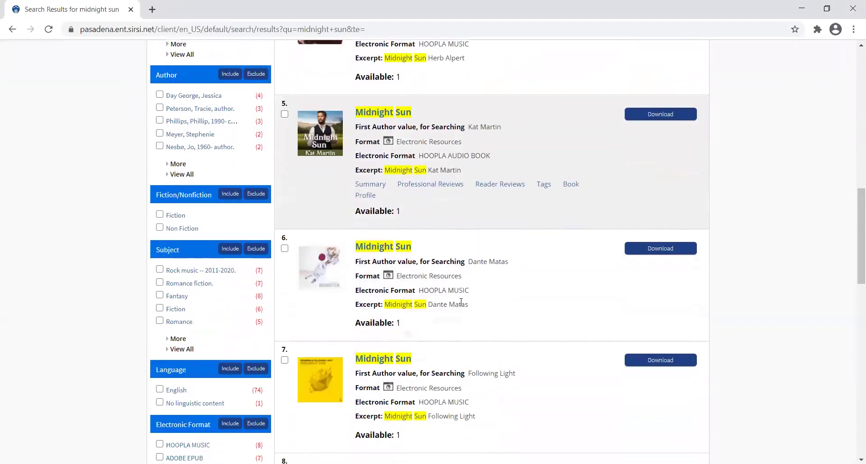
scroll(460, 302, down, 4)
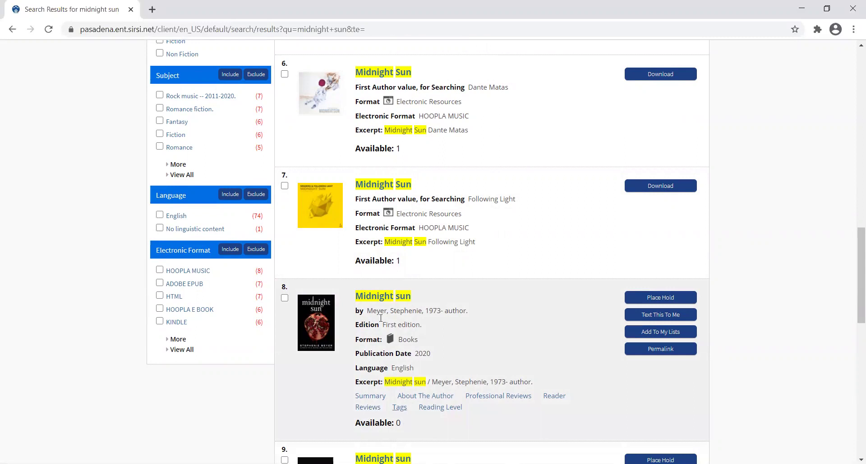
click(377, 296)
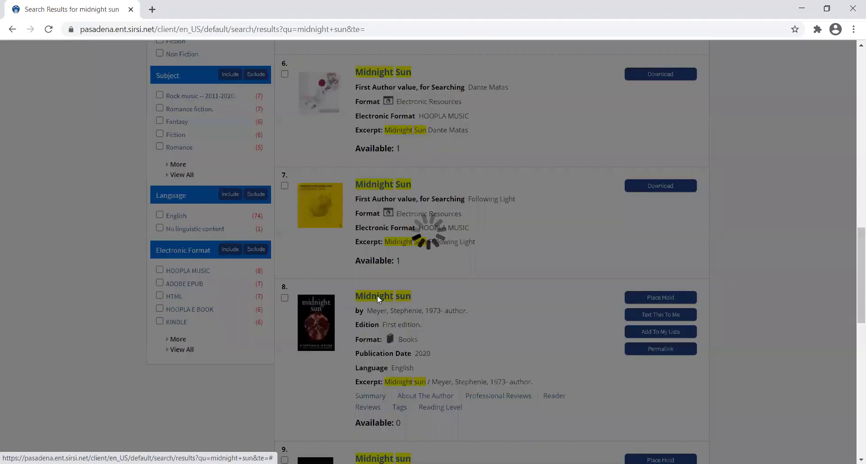
scroll(419, 221, down, 4)
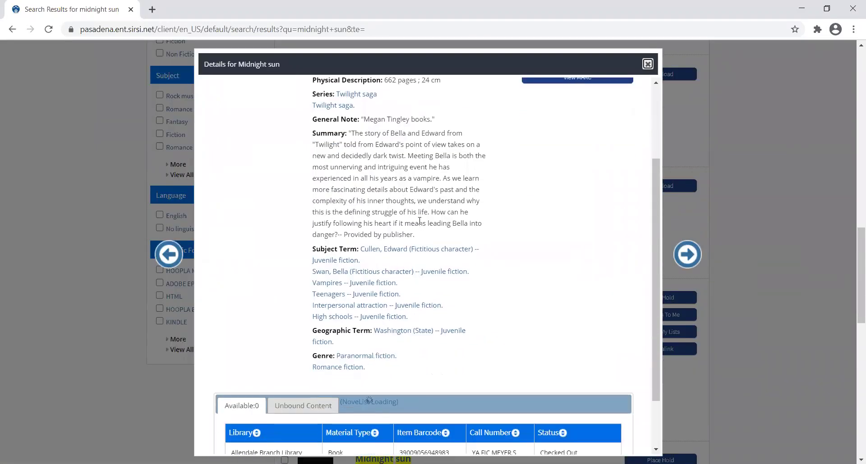
scroll(418, 226, down, 1)
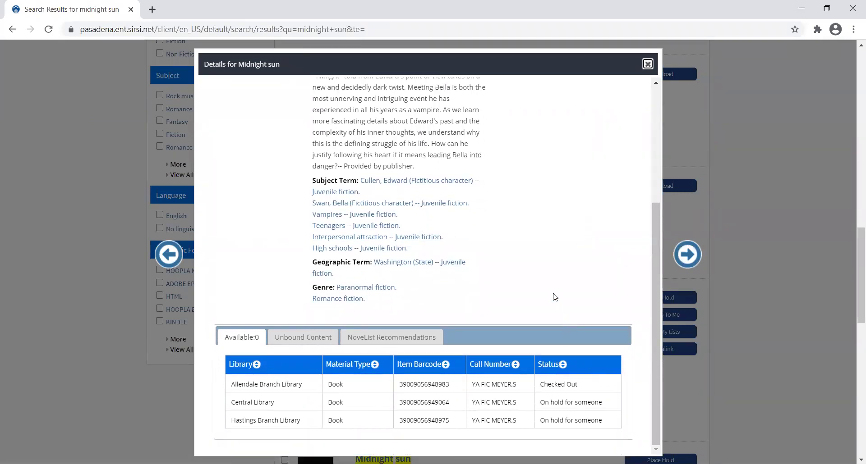
scroll(554, 297, up, 5)
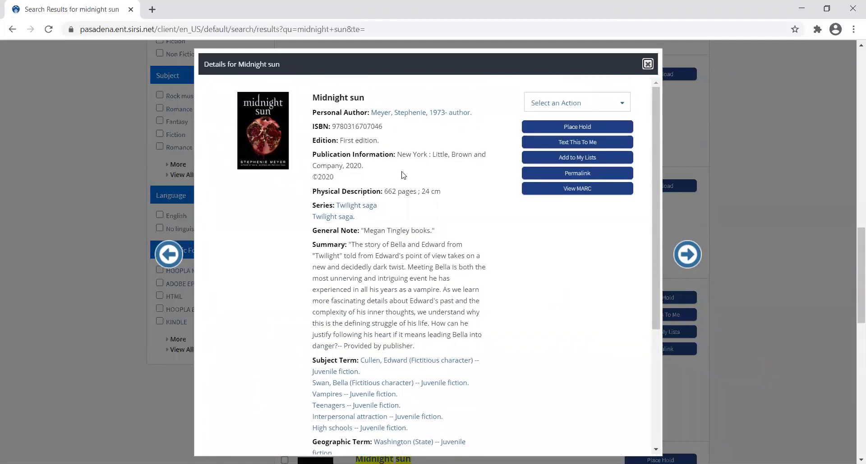
Start a hold on Midnight sun and log in with the library card barcode and PIN.
click(576, 130)
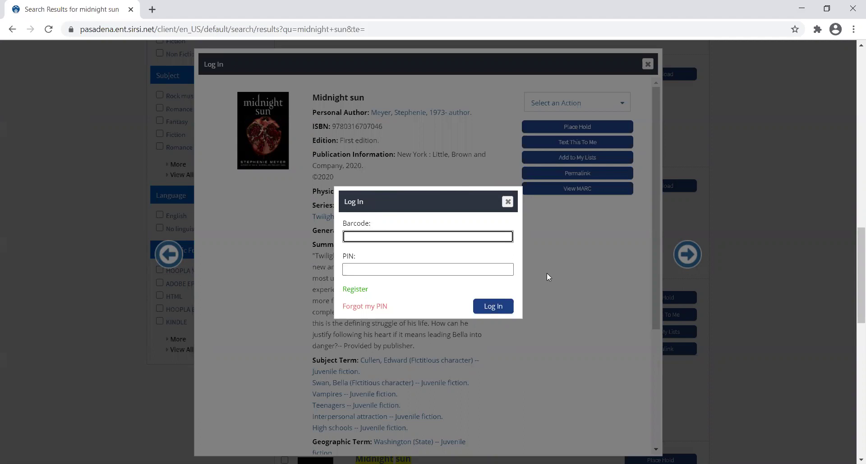
click(487, 238)
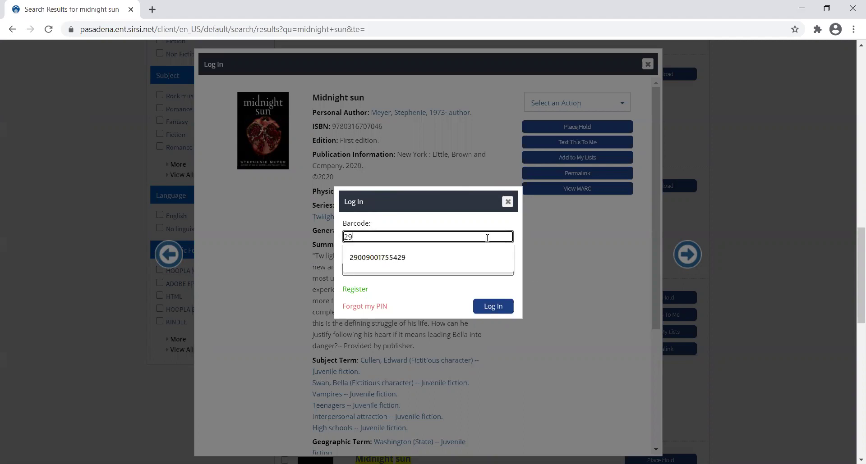
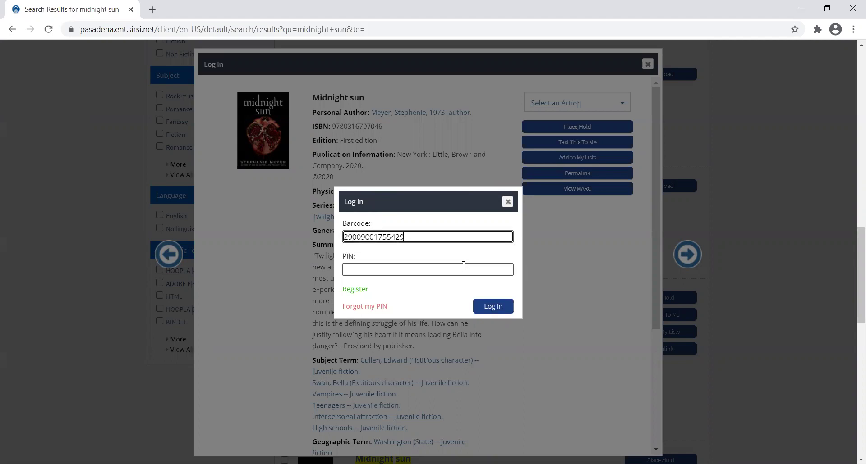
click(464, 270)
text(••••)
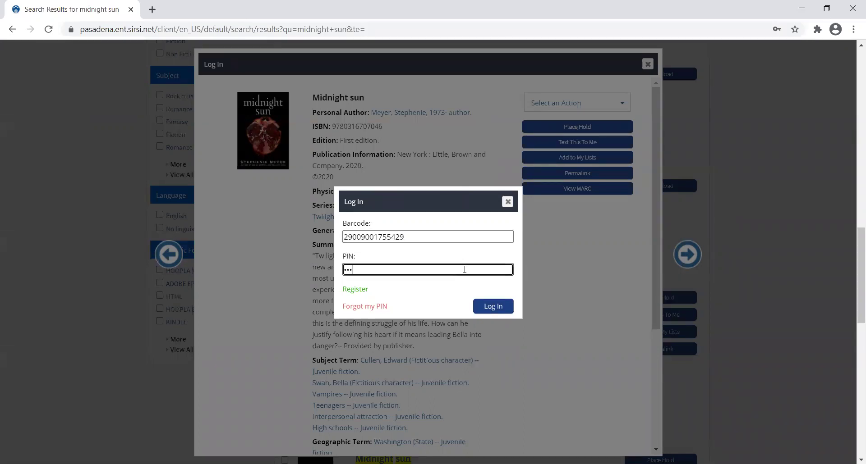
right_click(479, 308)
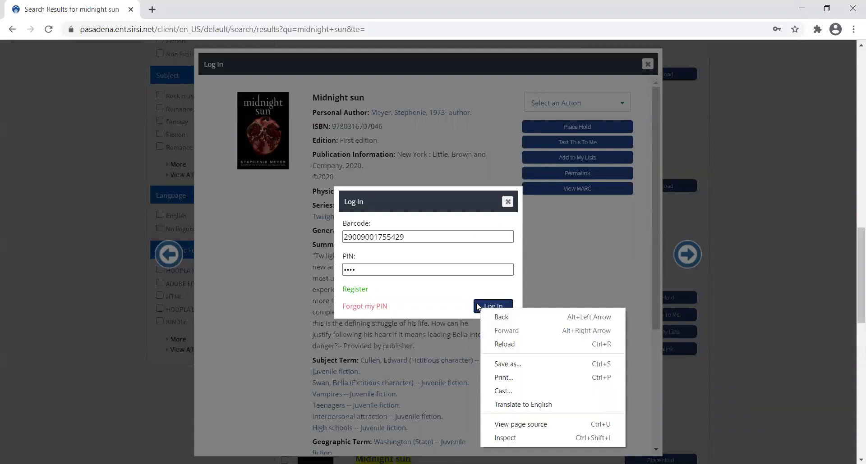
click(477, 306)
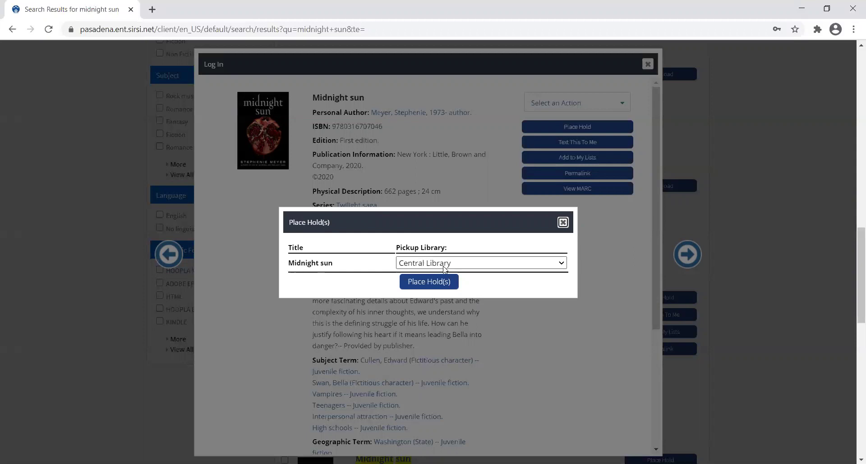
Place the Midnight sun hold with Lamanda Park Branch Library as pickup and acknowledge the confirmation.
click(484, 267)
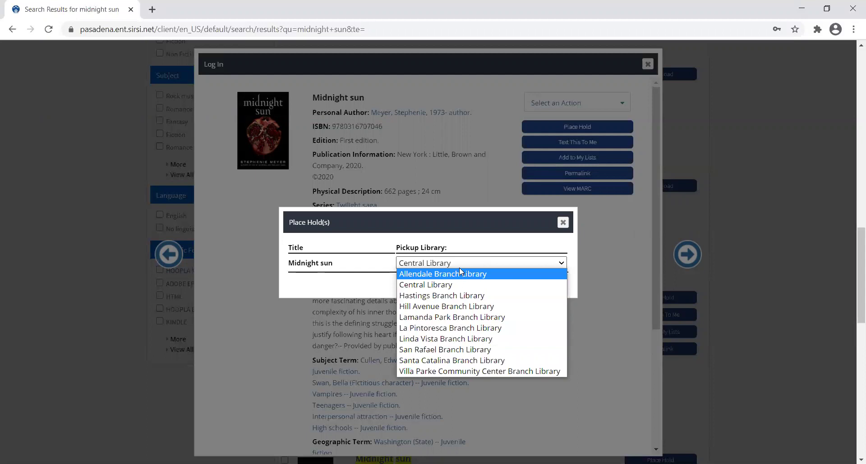
click(456, 320)
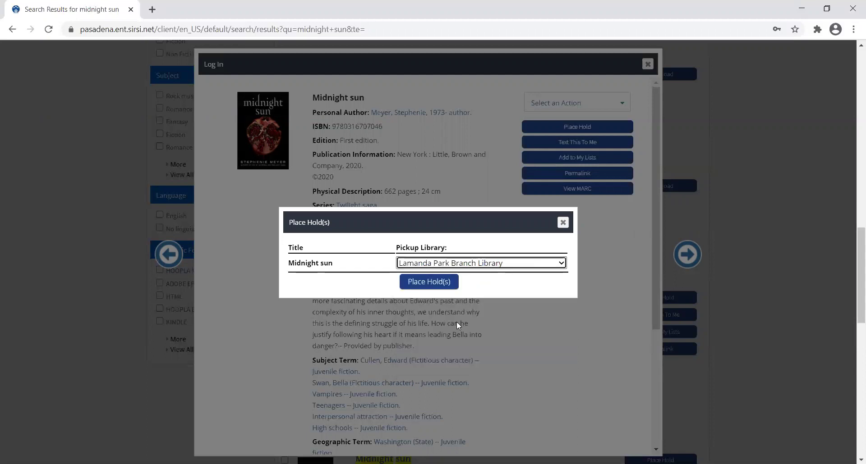
click(442, 285)
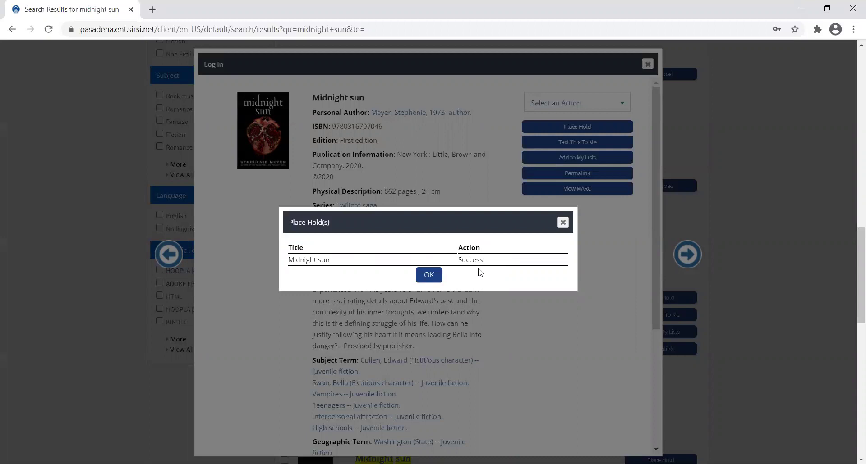
click(429, 276)
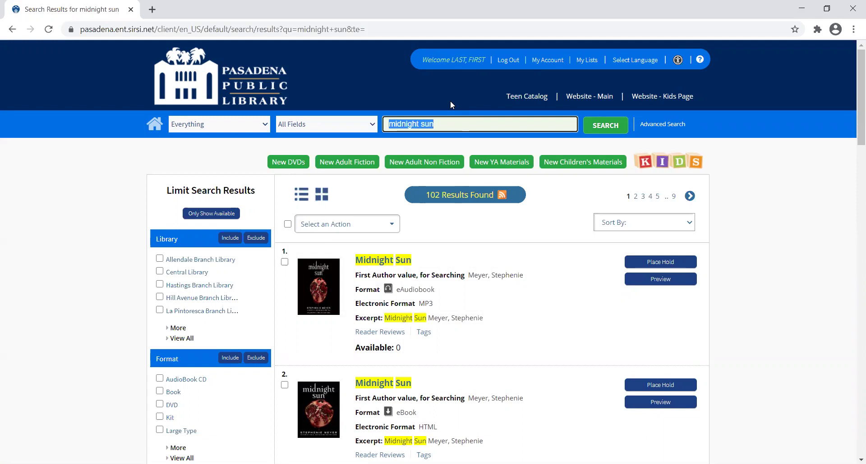
Search 'vanishing' and hold The vanishing half for pickup at Hill Avenue Branch Library.
text(vanishing half)
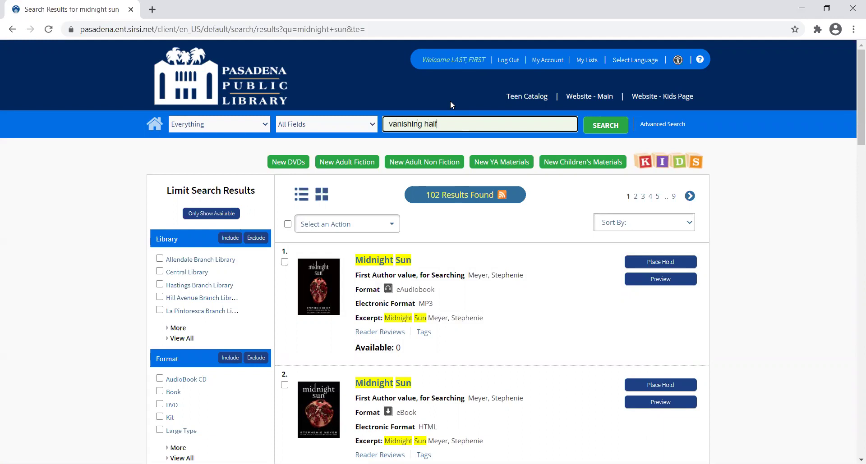
key(Return)
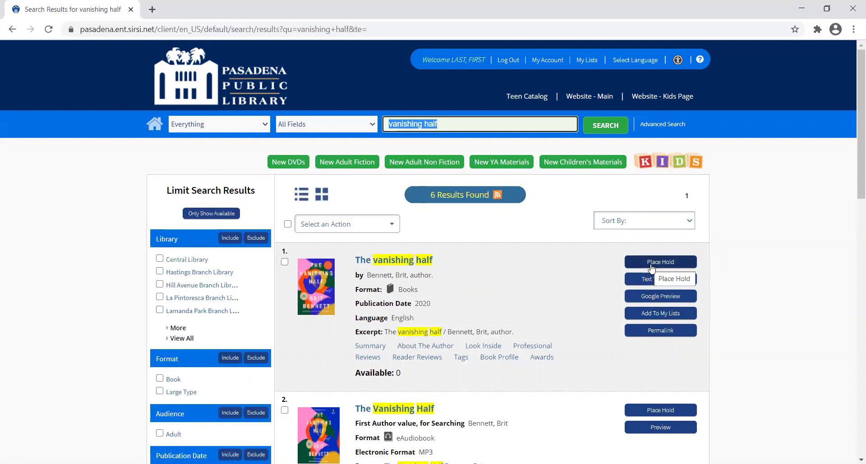
click(651, 266)
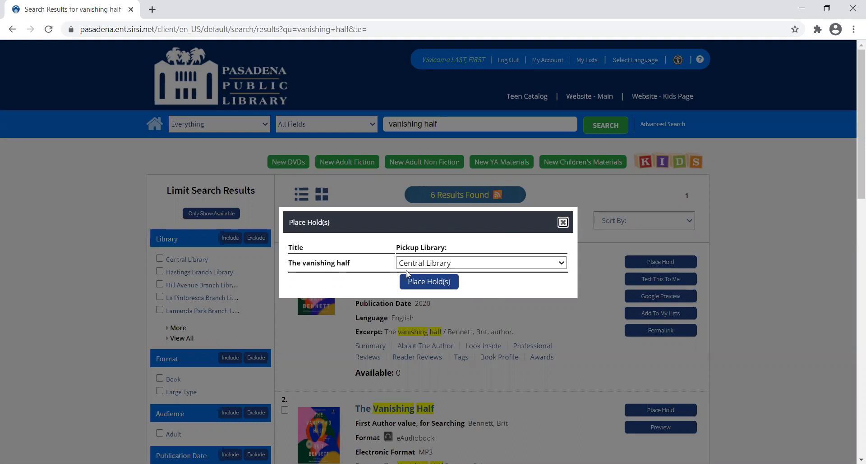
click(457, 265)
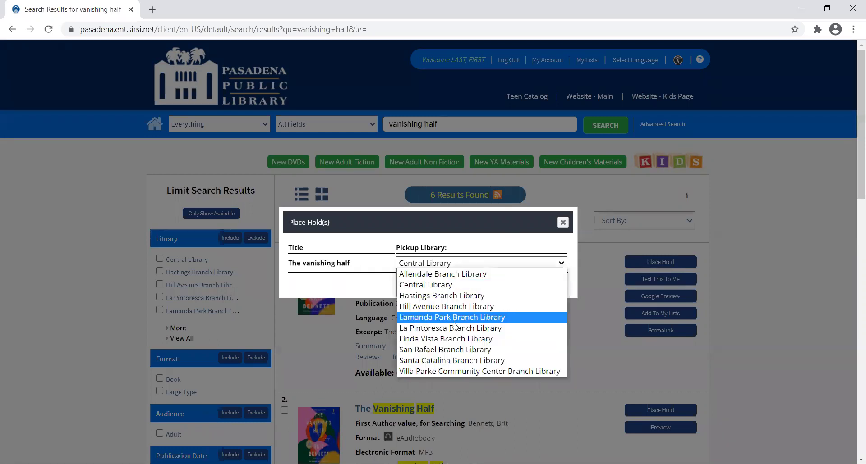
click(460, 307)
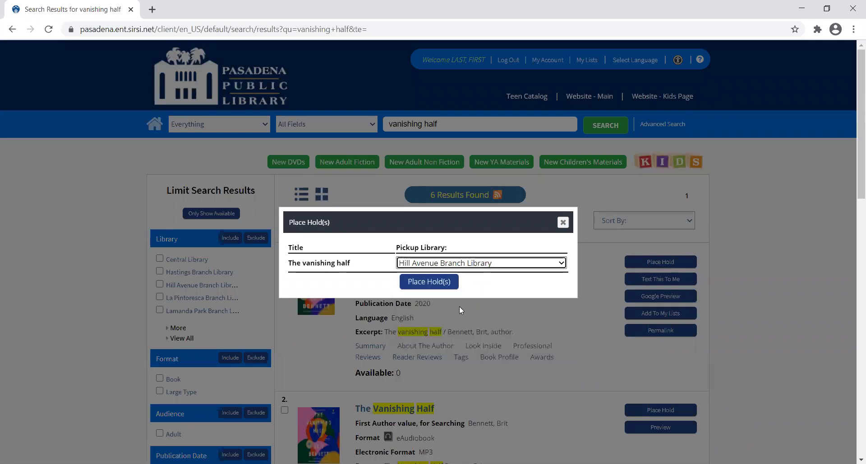
click(432, 282)
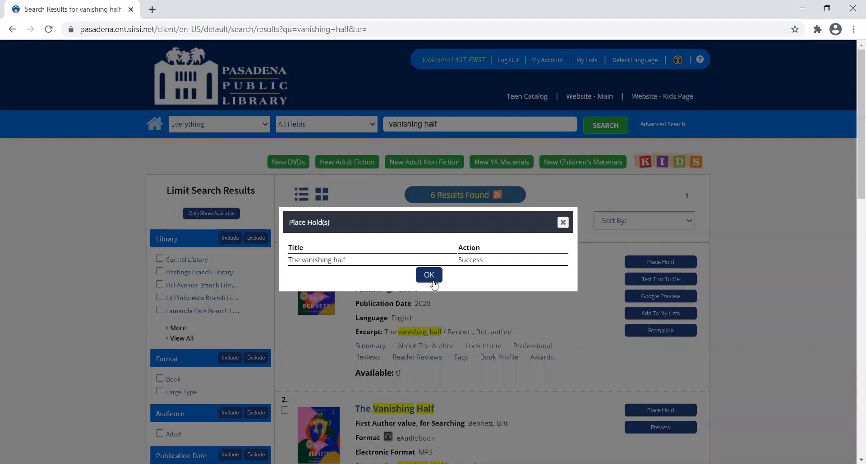
click(429, 275)
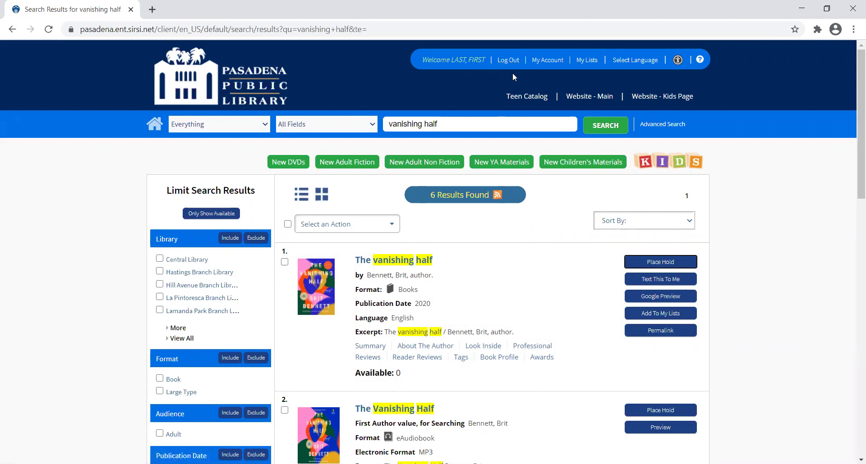
Go from the account's holds list to Checkouts, showing 0 items checked out and 0 overdue.
click(552, 65)
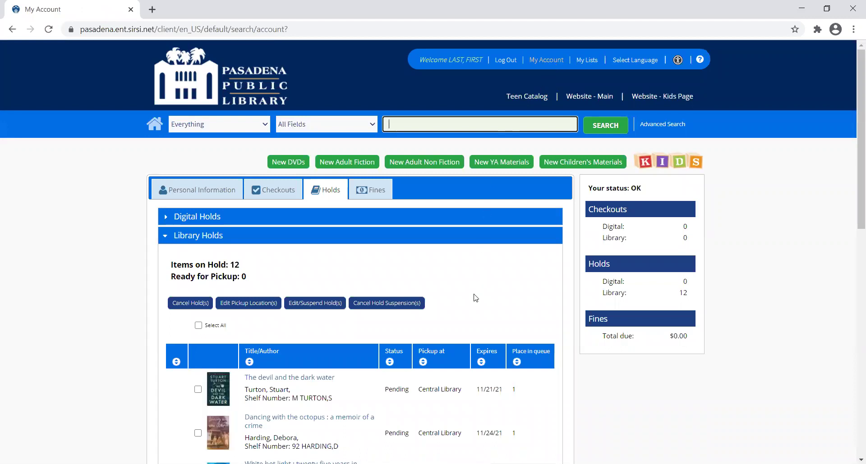
scroll(475, 298, down, 1)
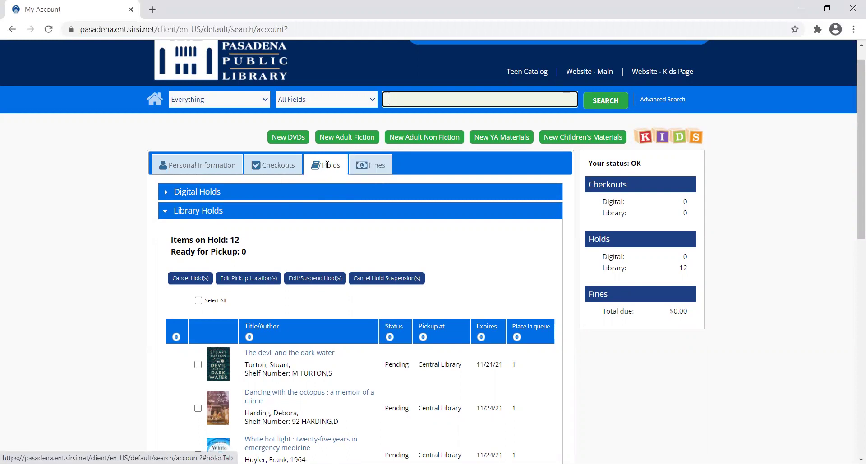
click(285, 171)
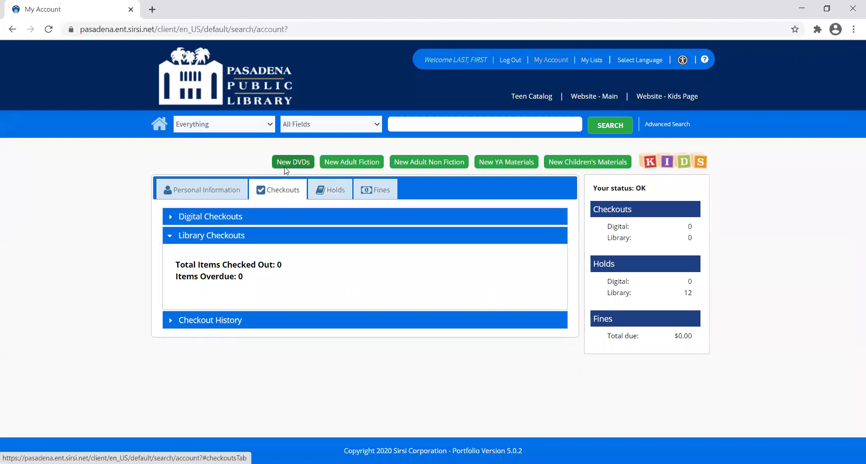
Return to the Holds tab and scroll through all 12 holds down to The vanishing half.
click(343, 192)
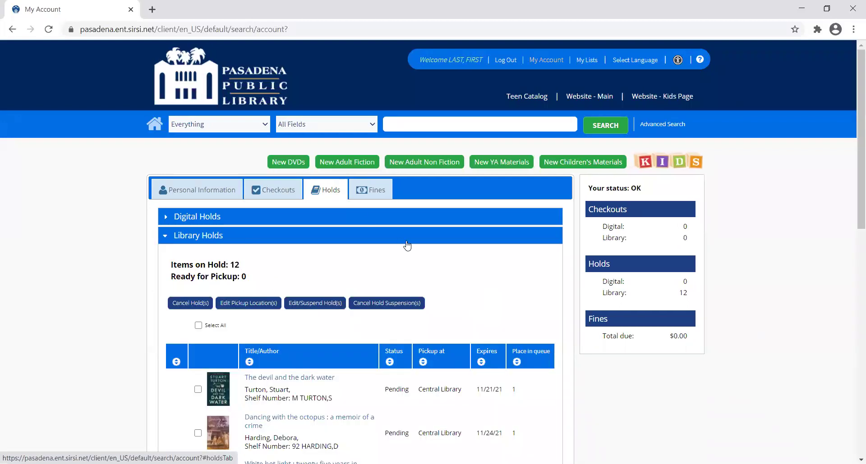
scroll(406, 245, down, 2)
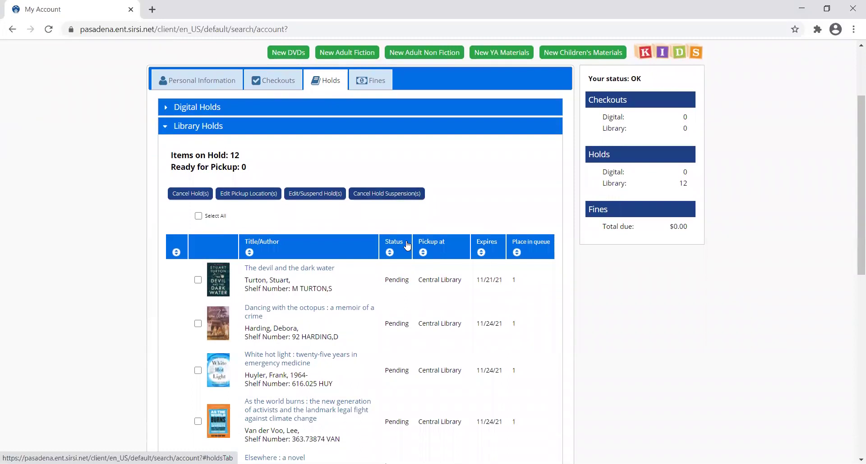
scroll(407, 246, down, 1)
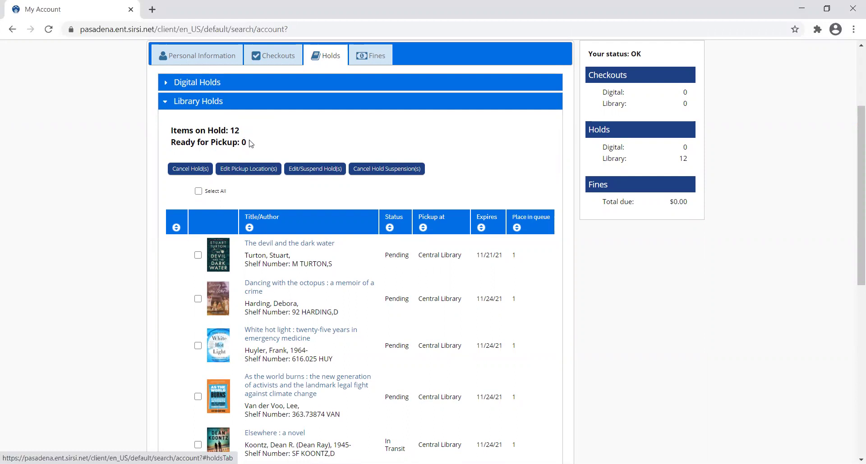
scroll(251, 144, down, 1)
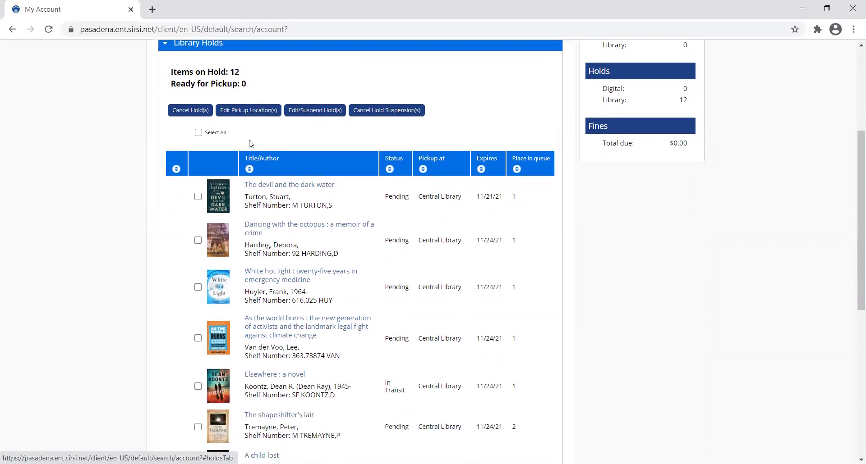
scroll(270, 187, down, 1)
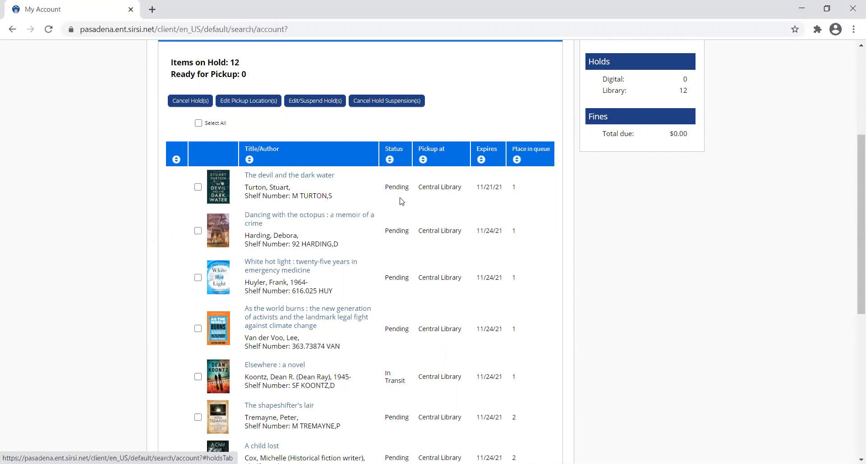
scroll(386, 206, down, 2)
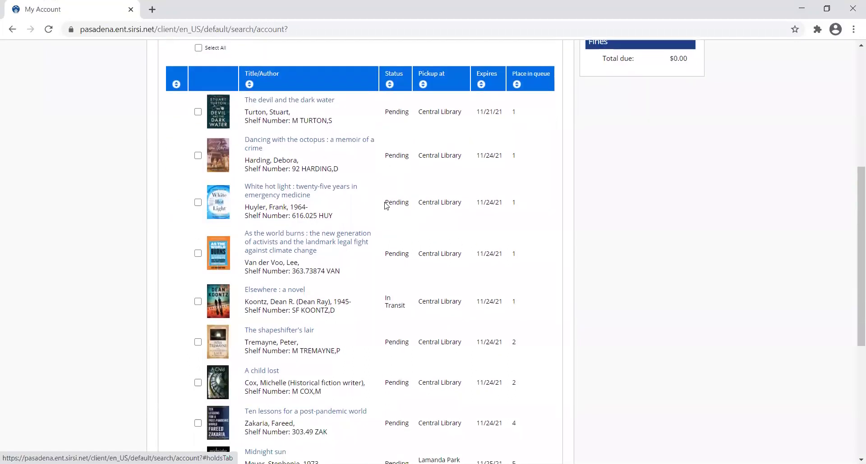
scroll(386, 206, up, 1)
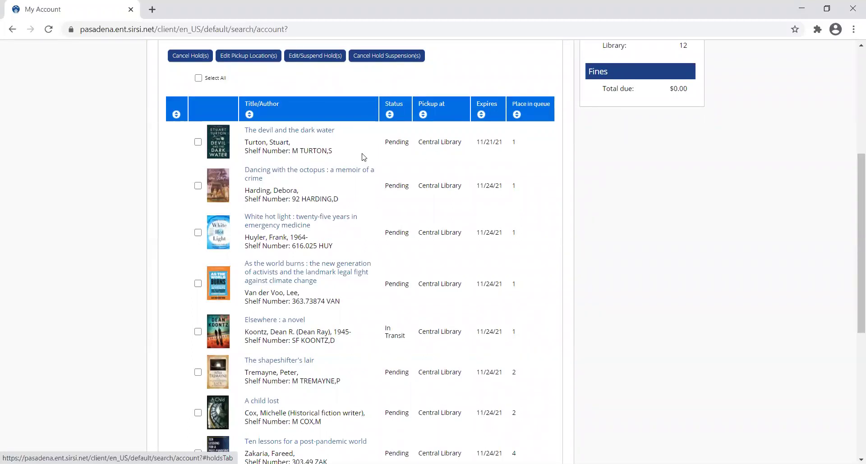
scroll(363, 157, down, 2)
scroll(363, 157, down, 4)
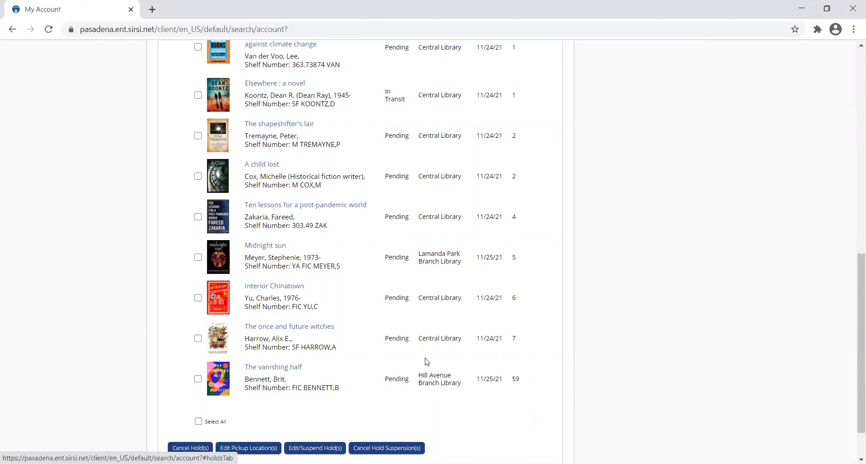
Tick Midnight sun in the holds list, cancel its hold, and confirm with Yes.
scroll(426, 362, down, 1)
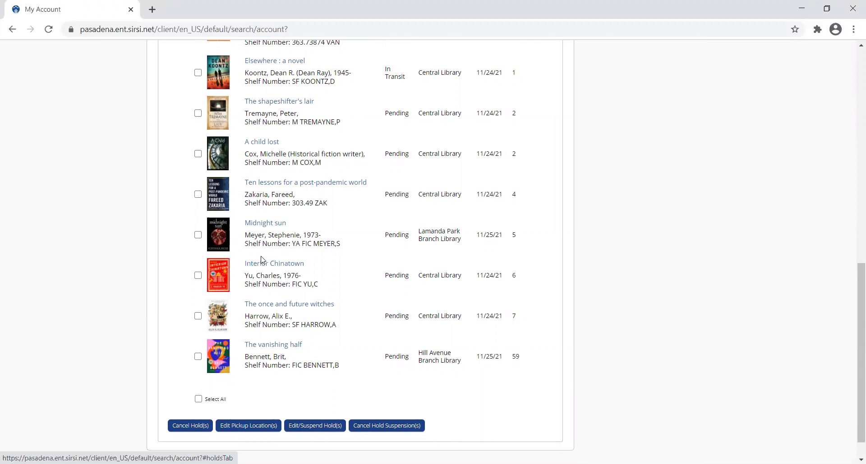
scroll(264, 259, up, 2)
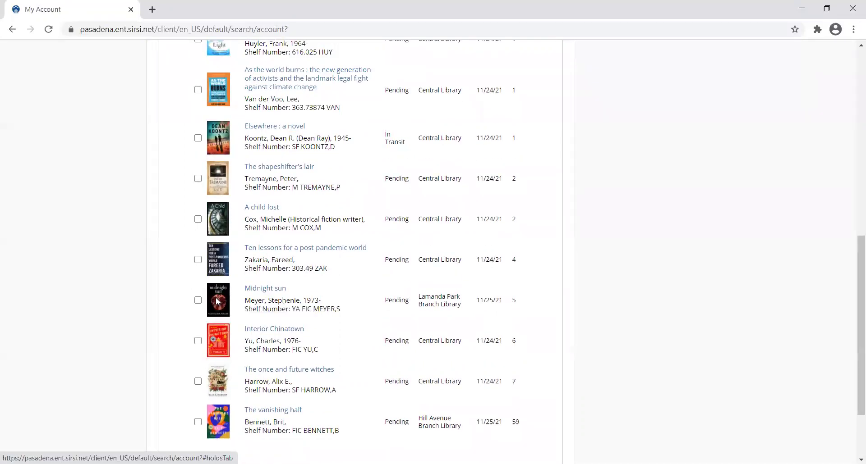
click(197, 301)
scroll(323, 350, down, 3)
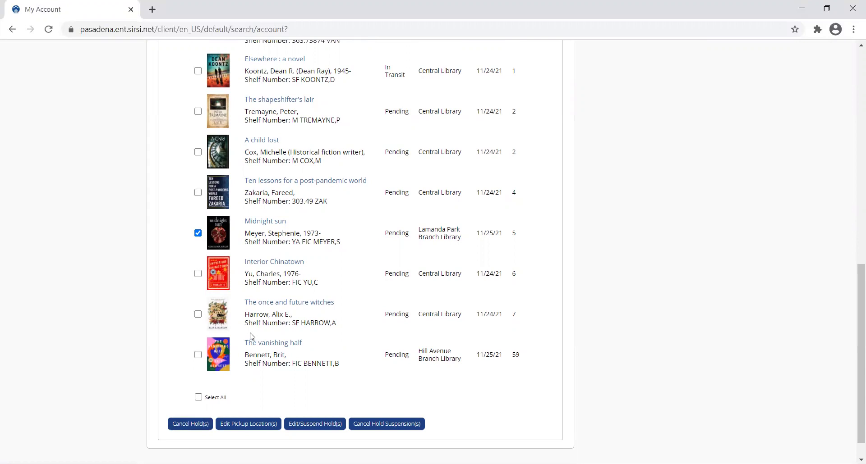
scroll(249, 336, up, 6)
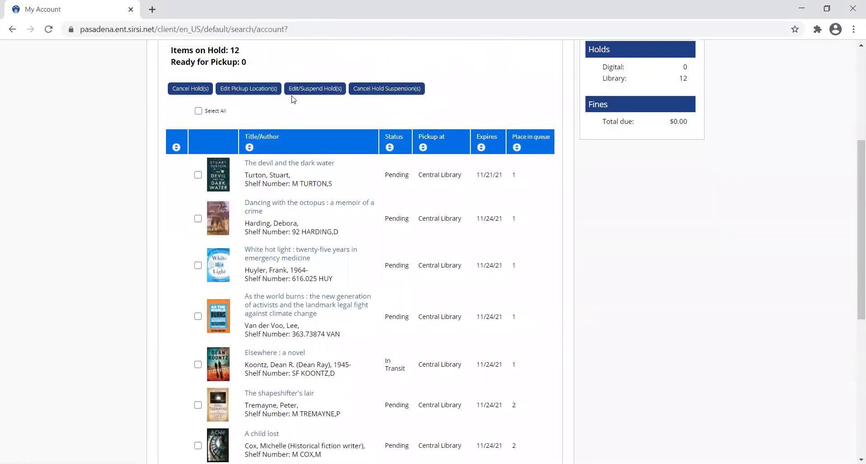
scroll(357, 99, down, 5)
scroll(359, 100, down, 2)
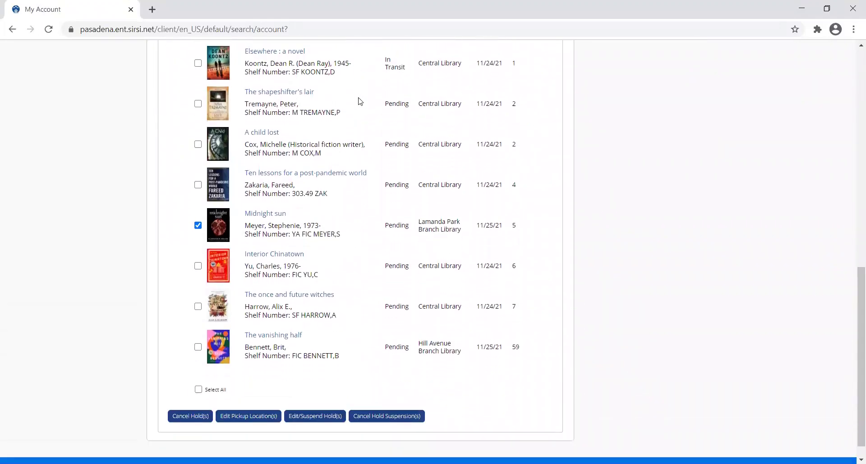
right_click(195, 417)
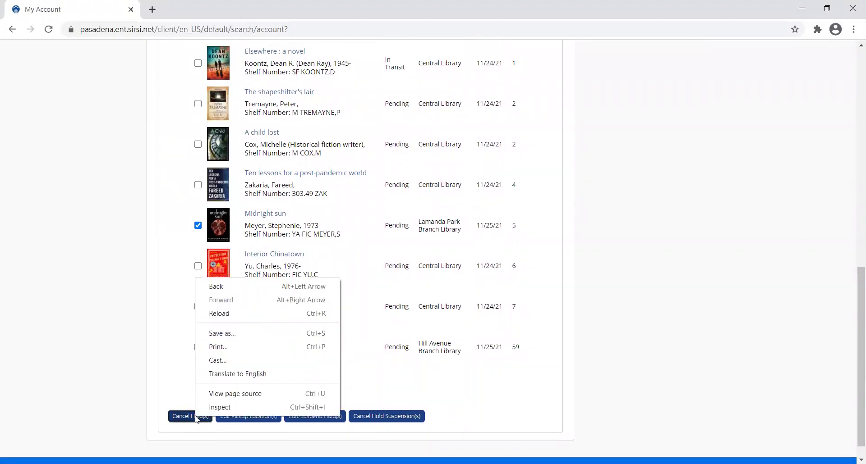
click(172, 417)
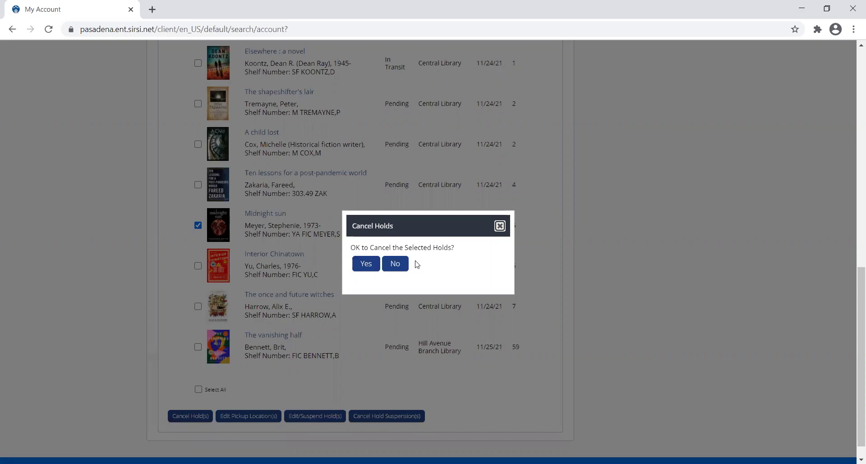
click(366, 266)
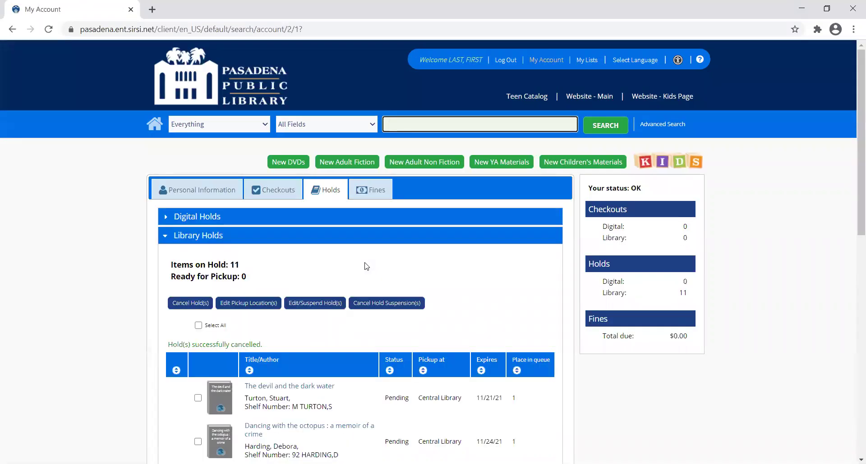
Scroll the 11-title holds list down to The vanishing half, pending for Hill Avenue pickup.
scroll(366, 266, down, 5)
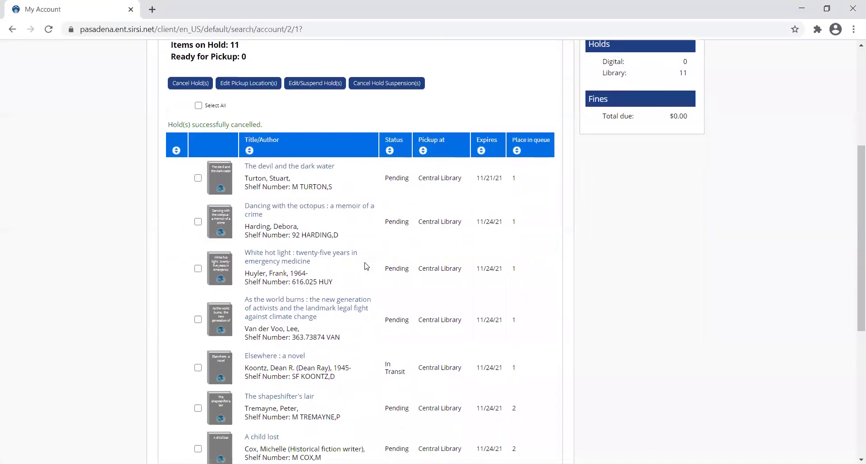
scroll(366, 267, down, 3)
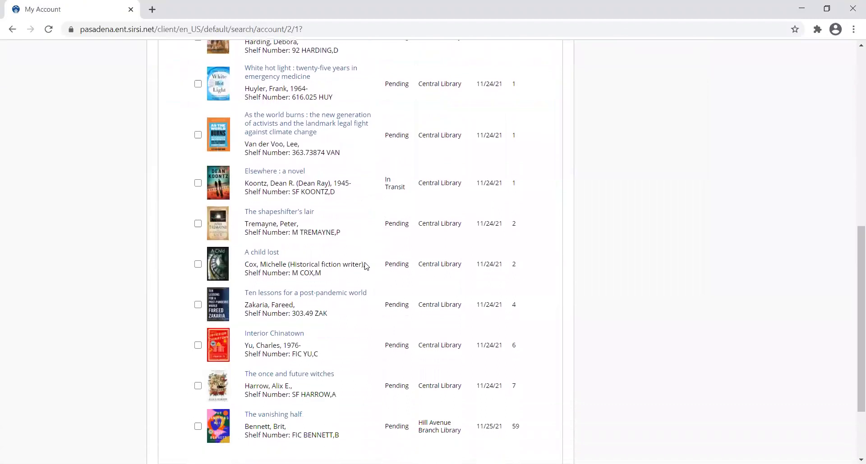
scroll(321, 309, down, 2)
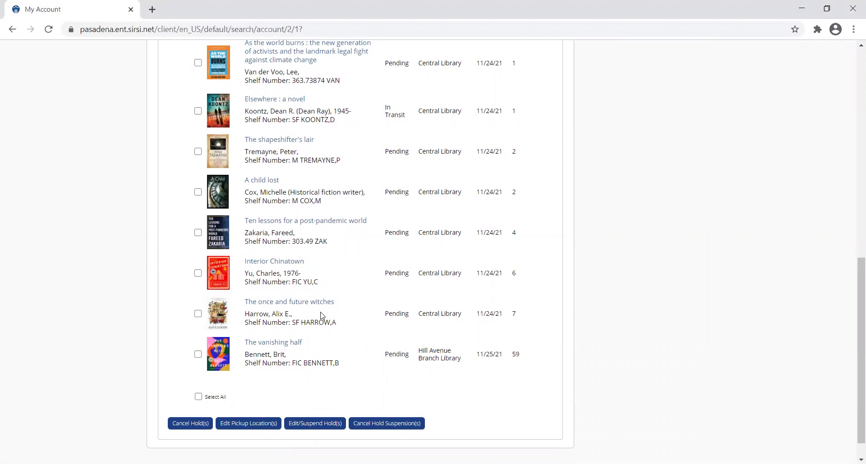
scroll(322, 315, up, 2)
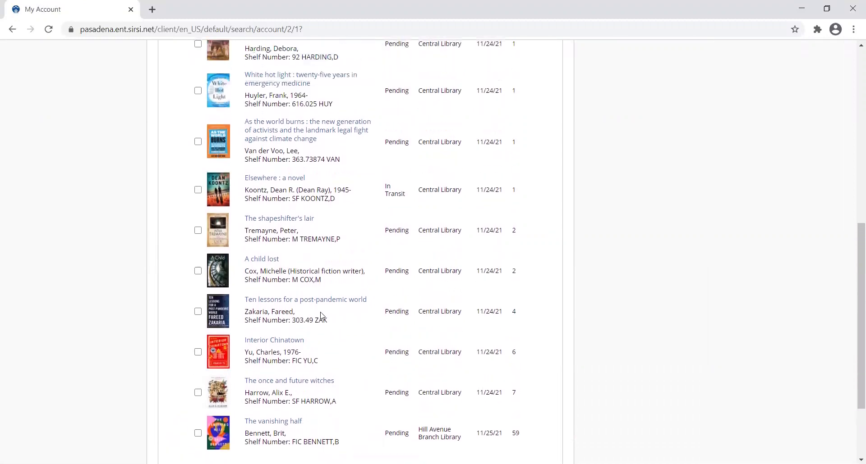
scroll(321, 315, down, 2)
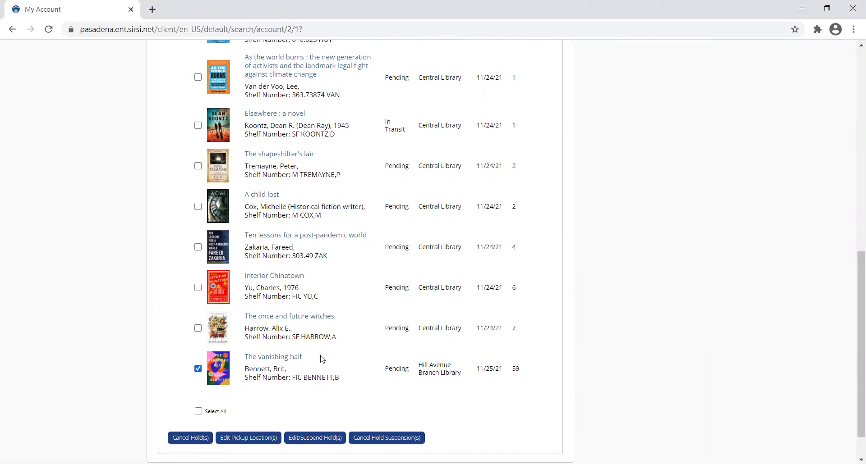
Change The vanishing half's pickup location to Hastings Branch Library and dismiss the success notice.
click(243, 438)
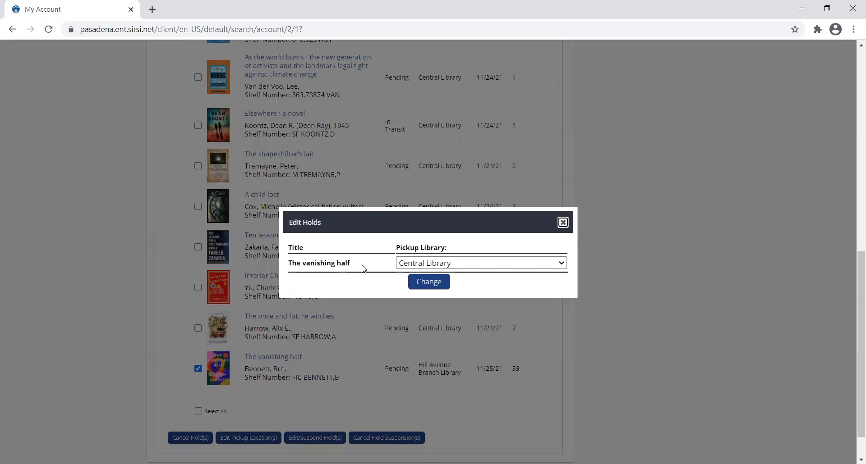
click(416, 266)
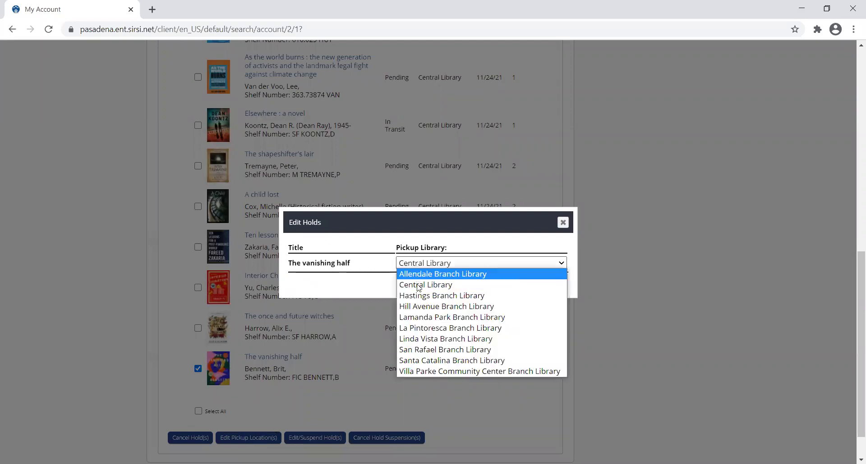
click(415, 299)
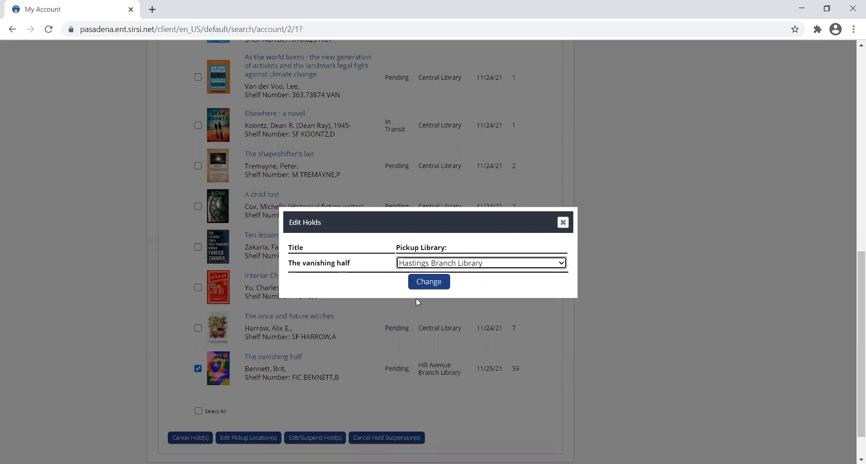
click(431, 285)
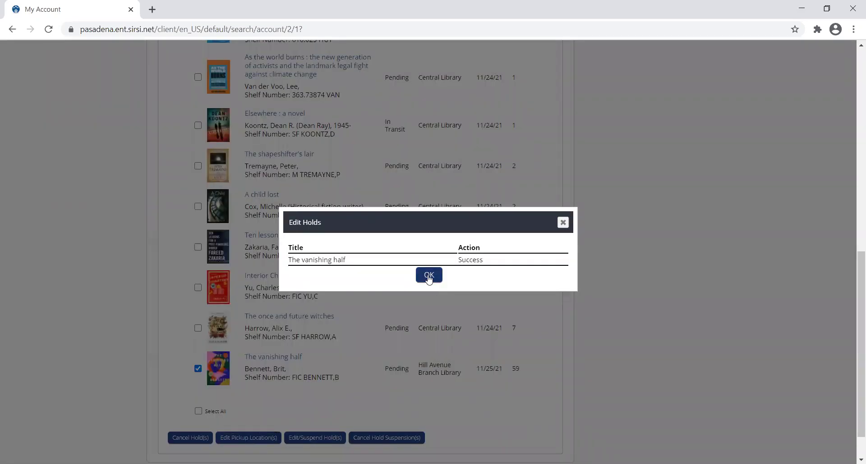
click(428, 275)
scroll(429, 279, down, 10)
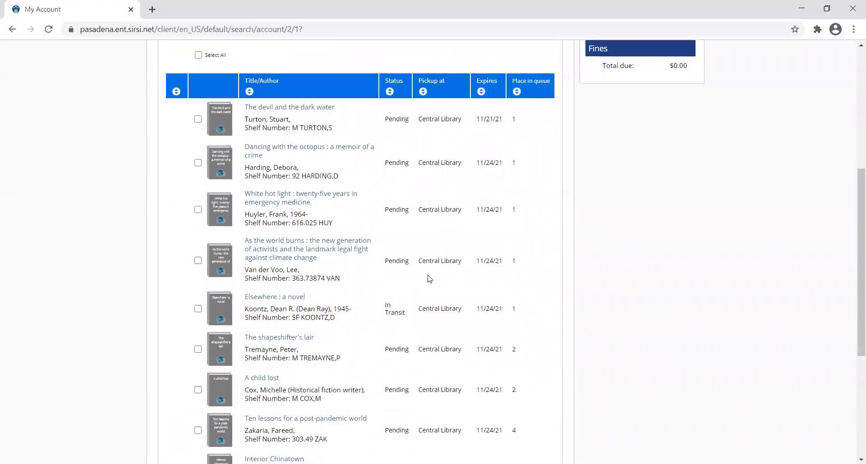
scroll(429, 279, down, 2)
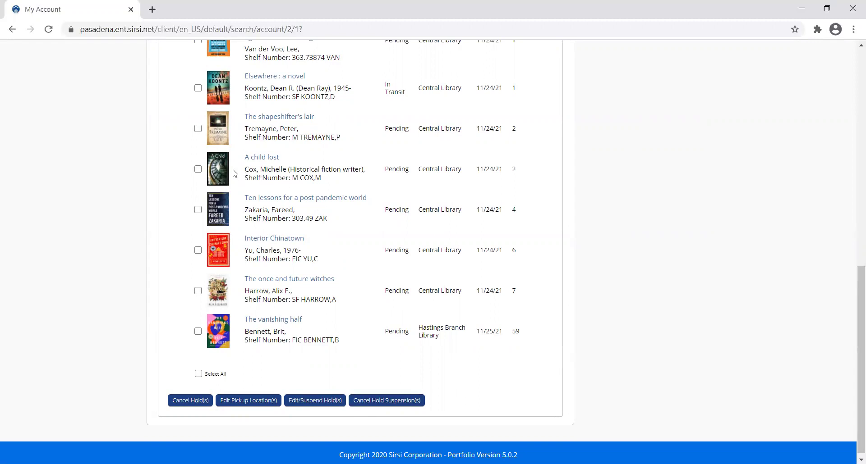
Suspend the A child lost hold with an end date of December 6, 2020.
click(198, 170)
click(310, 403)
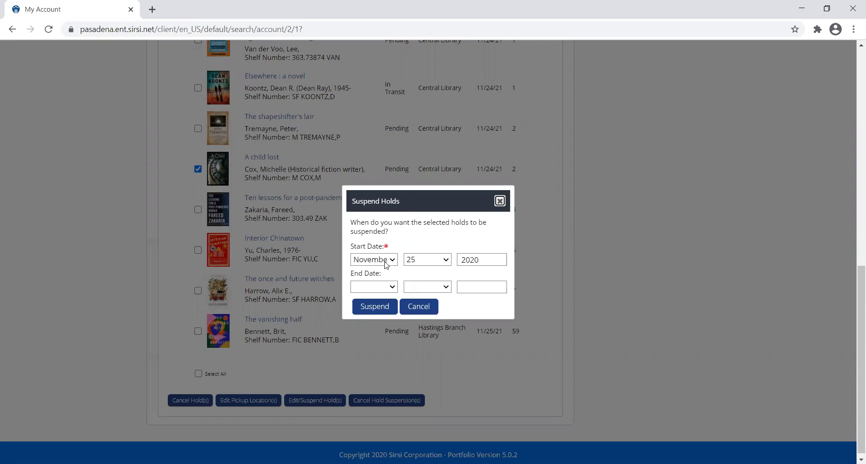
click(393, 289)
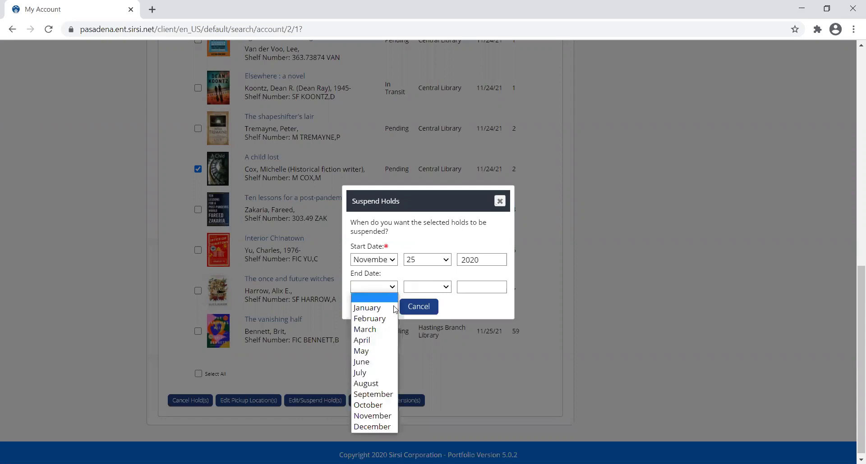
click(377, 426)
click(434, 289)
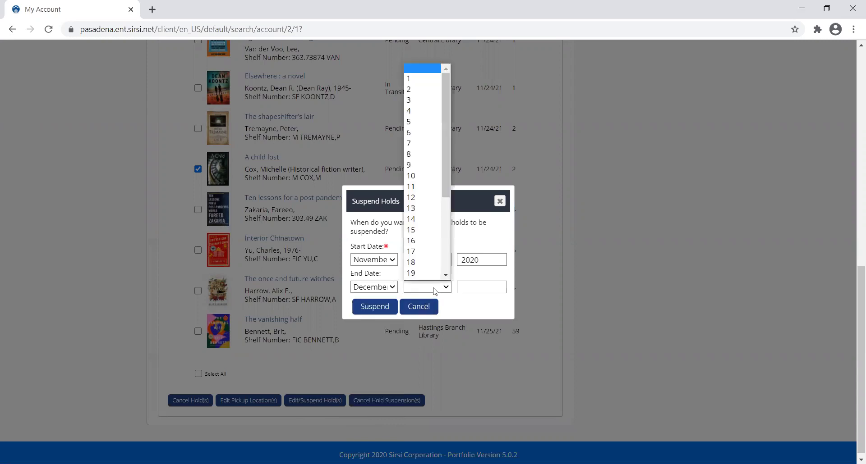
click(418, 131)
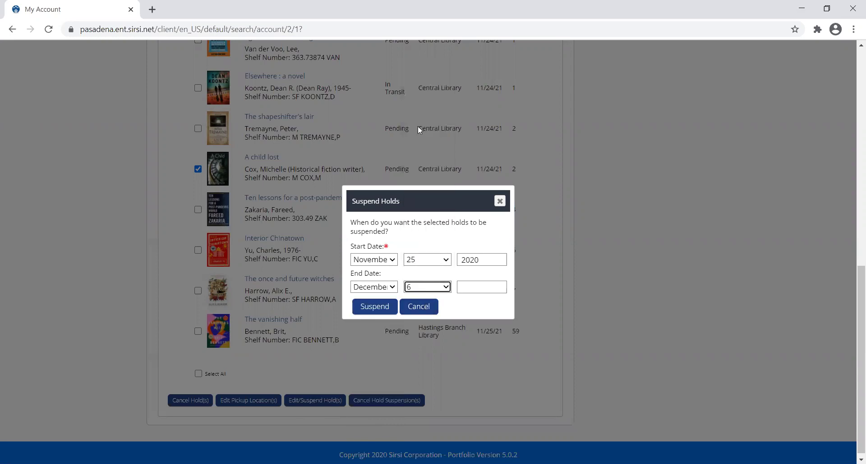
click(483, 289)
text(2020)
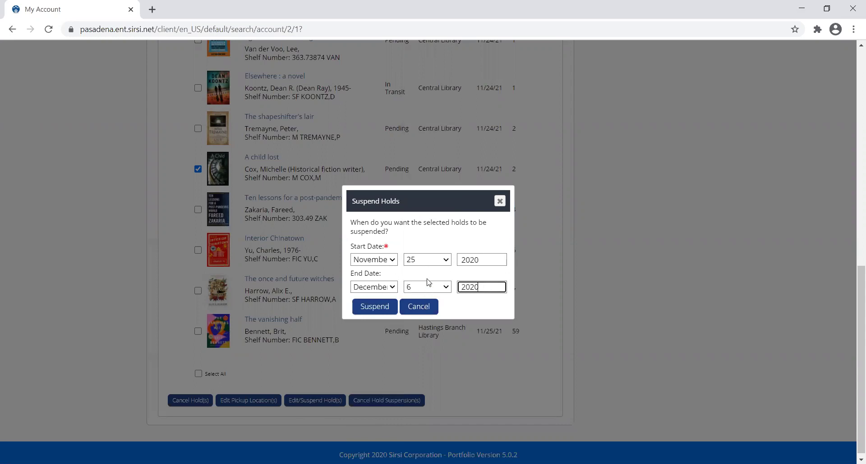
click(365, 311)
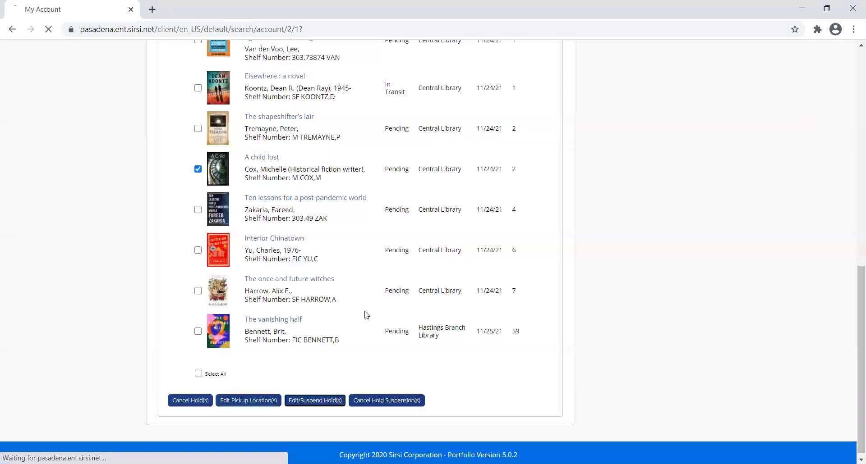
scroll(367, 315, down, 5)
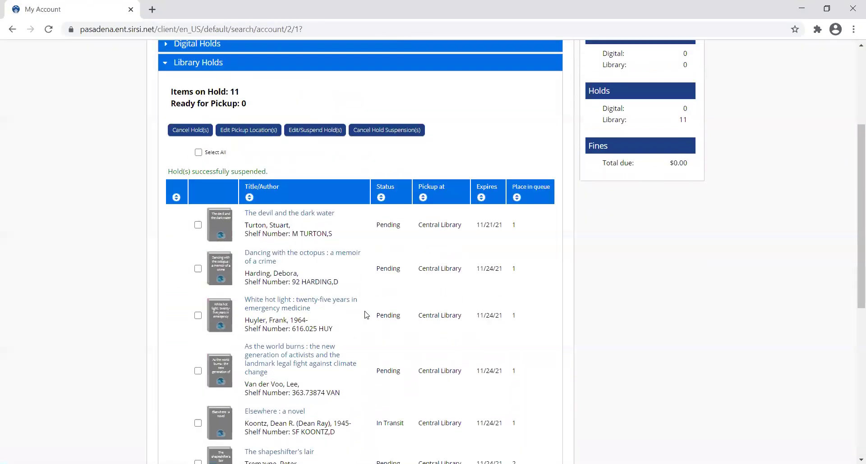
scroll(367, 315, down, 1)
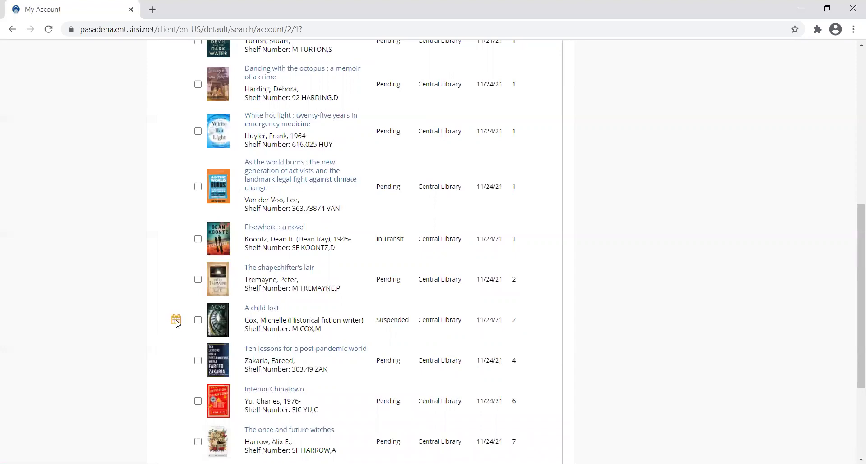
mouse_move(178, 324)
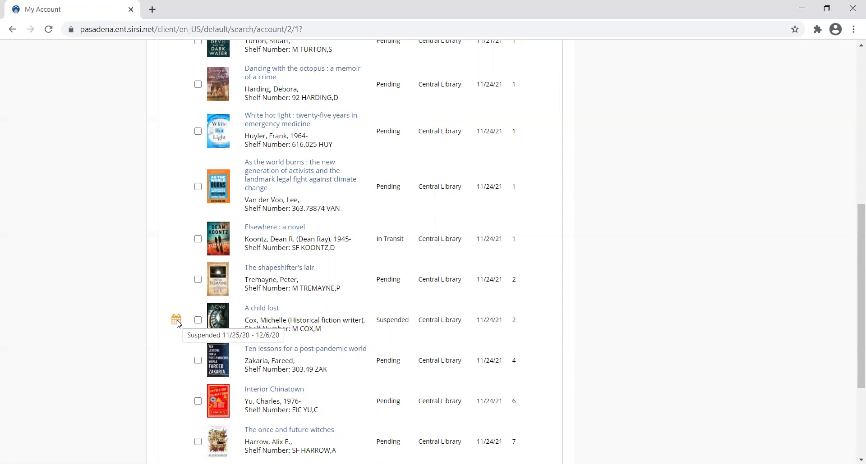
scroll(280, 325, down, 2)
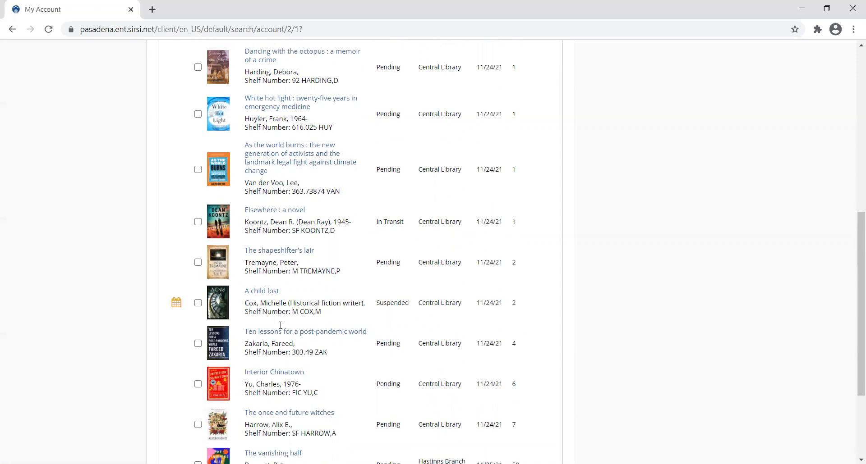
scroll(280, 328, down, 1)
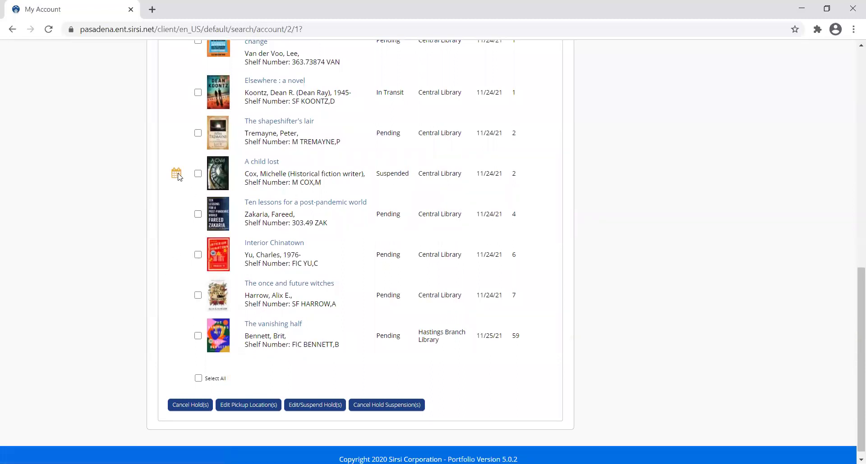
Cancel the suspension on the A child lost hold so it shows Pending, 2nd in queue.
click(385, 407)
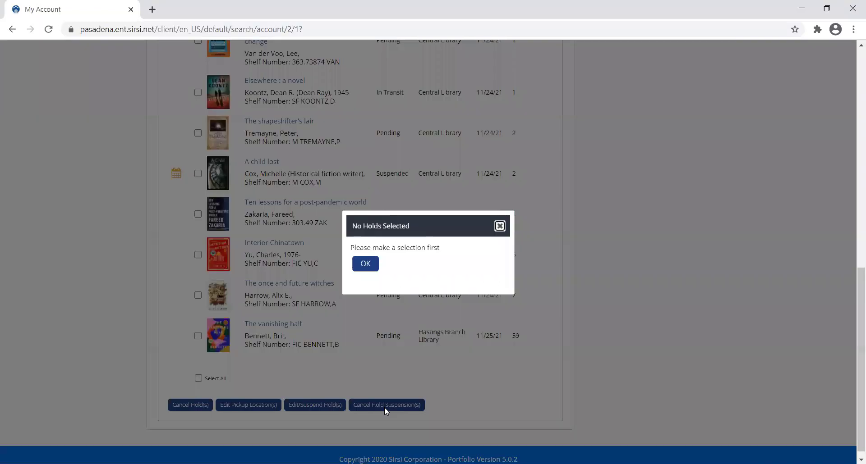
click(366, 263)
click(198, 174)
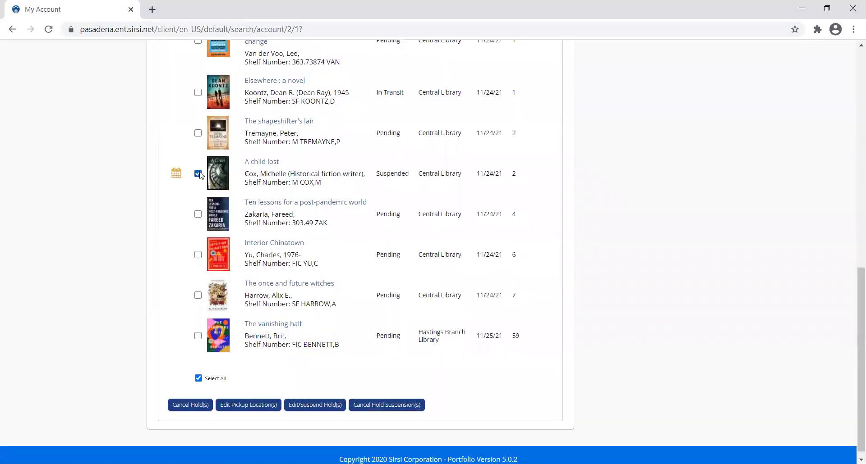
click(381, 411)
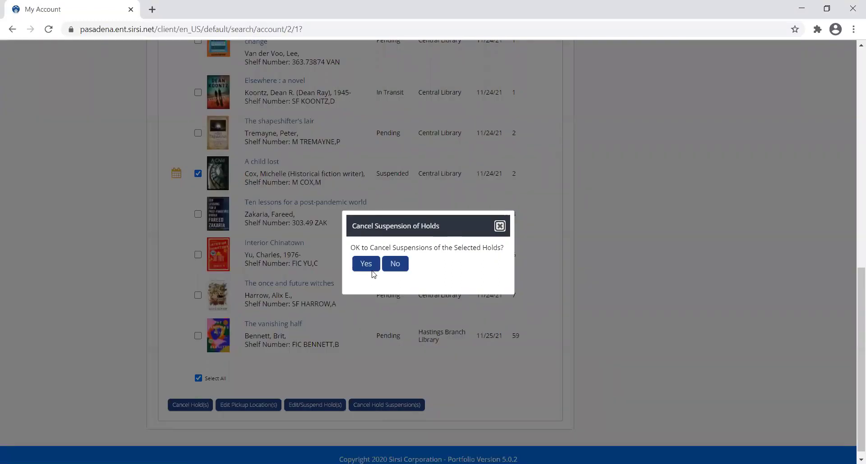
click(370, 267)
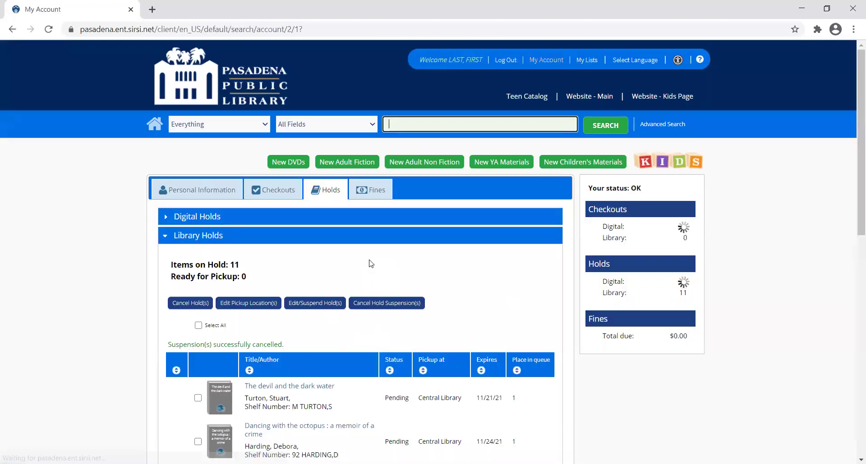
scroll(369, 260, down, 8)
scroll(369, 263, down, 1)
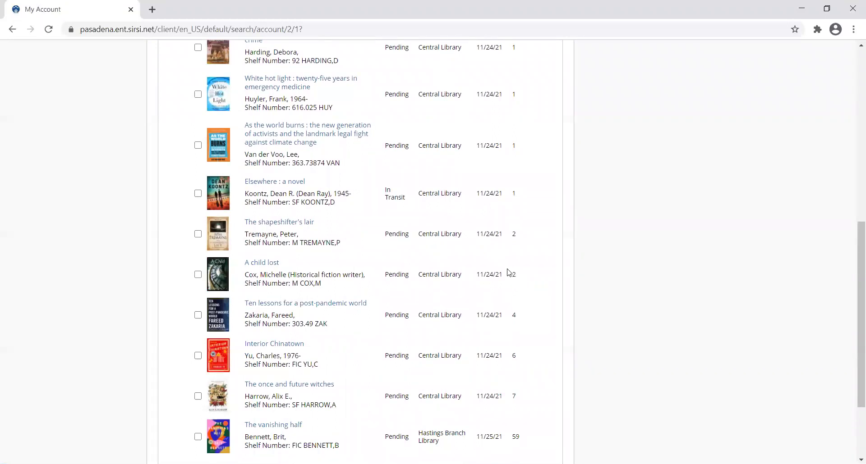
Select the White hot light, As the world burns and Elsewhere holds.
scroll(510, 299, down, 1)
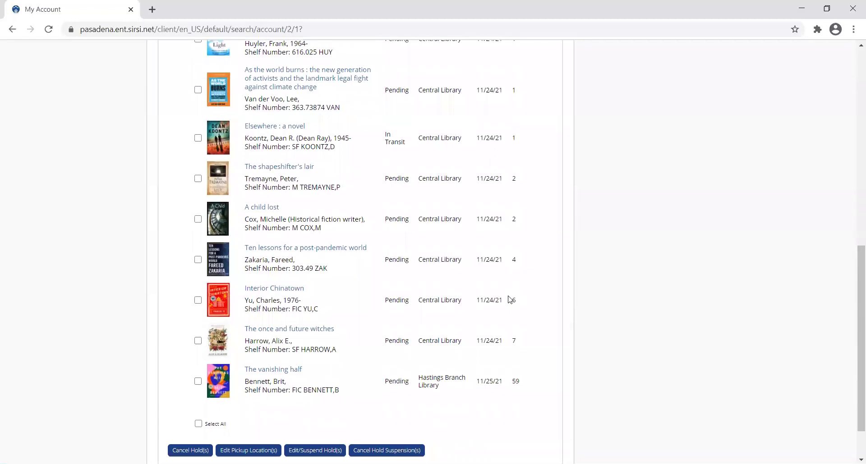
scroll(509, 299, up, 2)
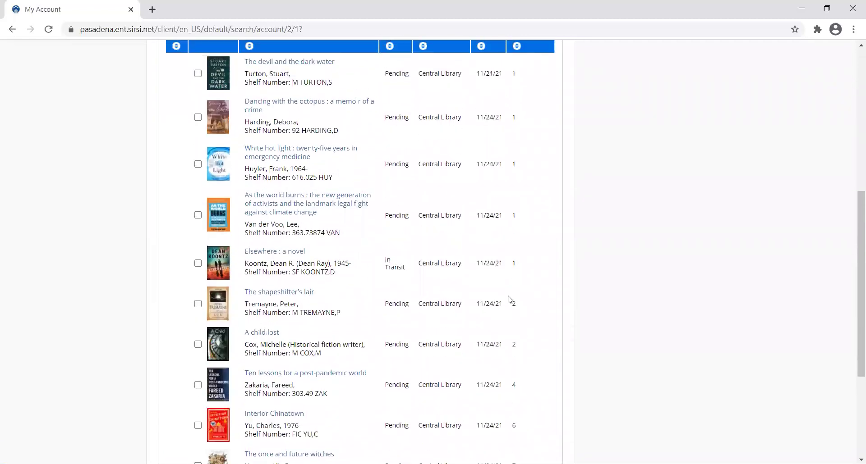
scroll(509, 299, down, 1)
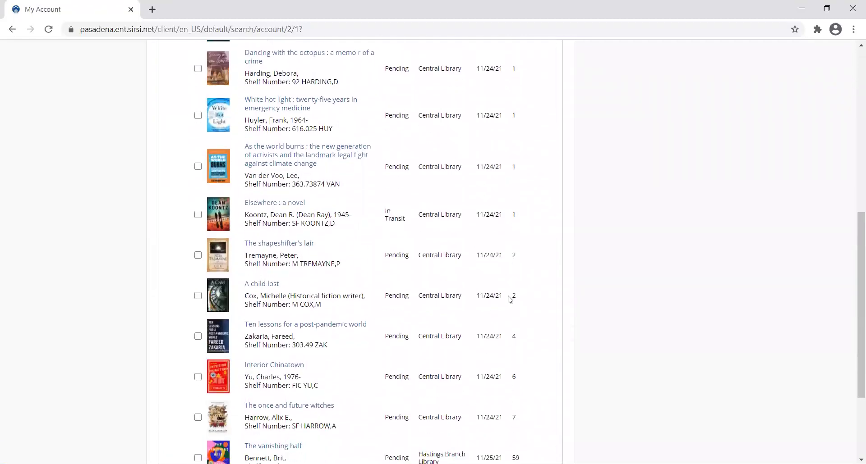
click(198, 116)
click(198, 168)
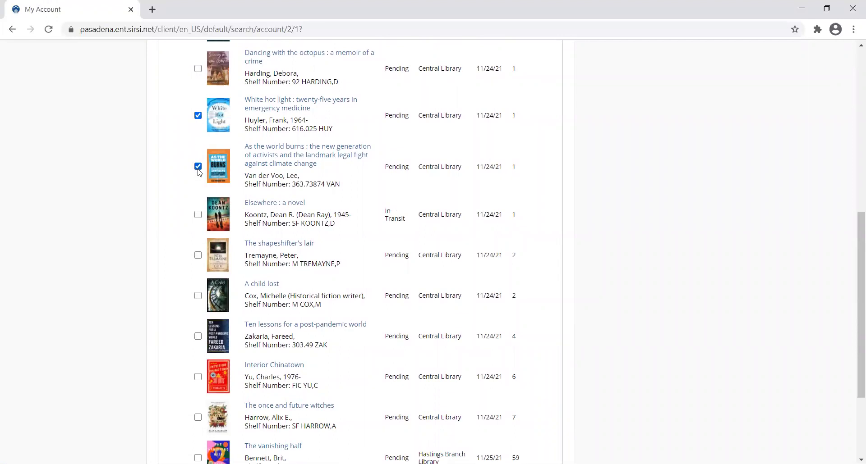
click(199, 215)
scroll(304, 267, down, 3)
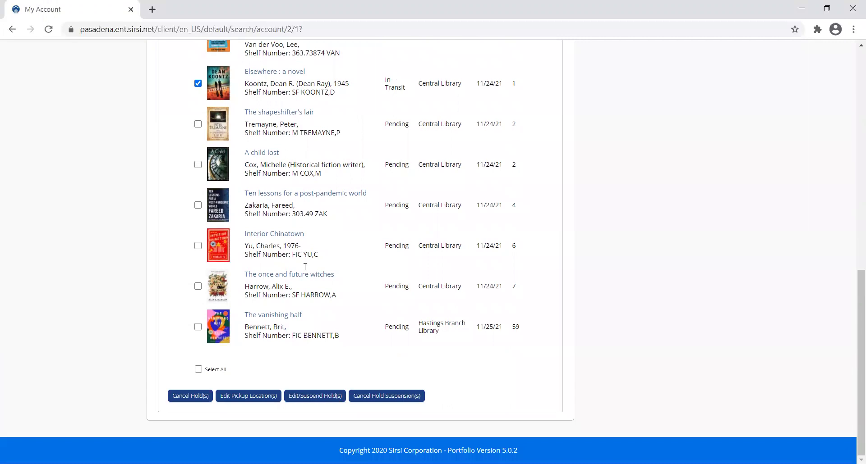
Change the pickup library of all three holds to Hastings Branch Library and confirm.
click(242, 401)
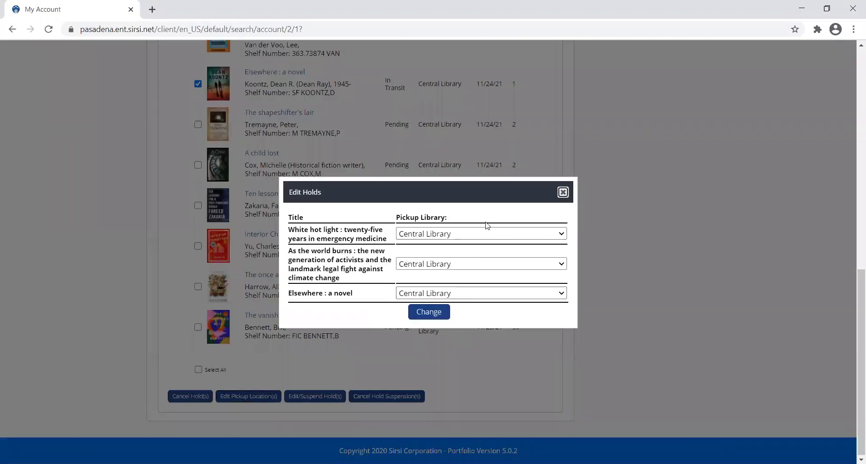
click(486, 237)
click(483, 266)
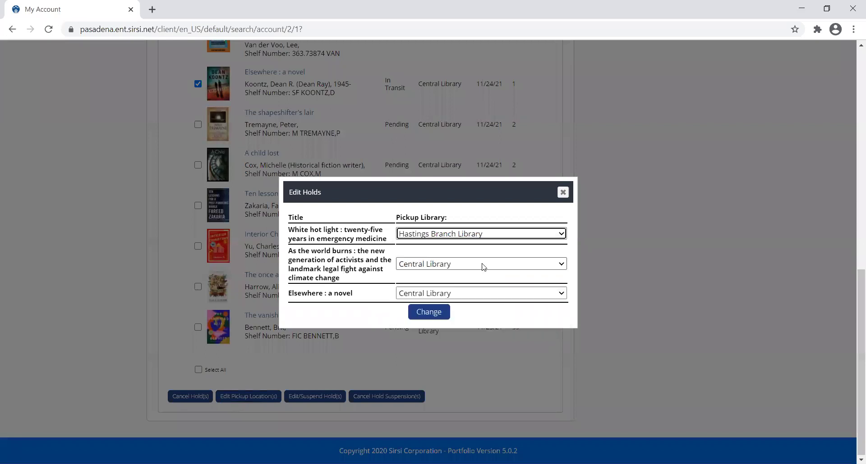
click(482, 264)
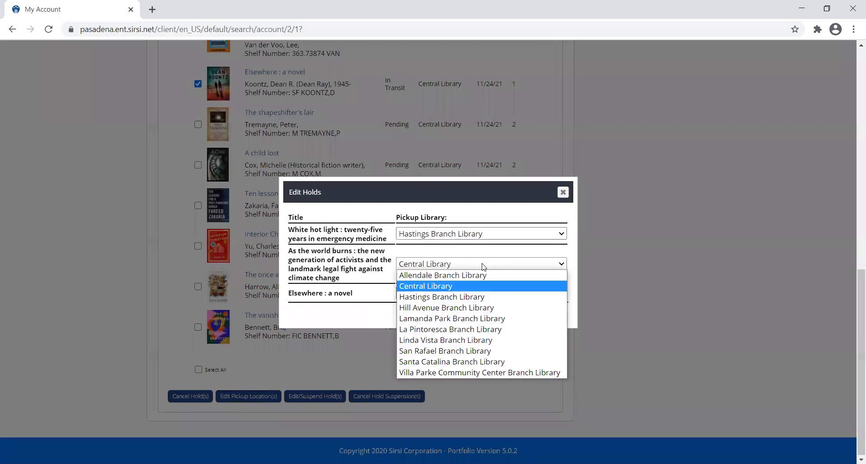
click(483, 298)
click(483, 295)
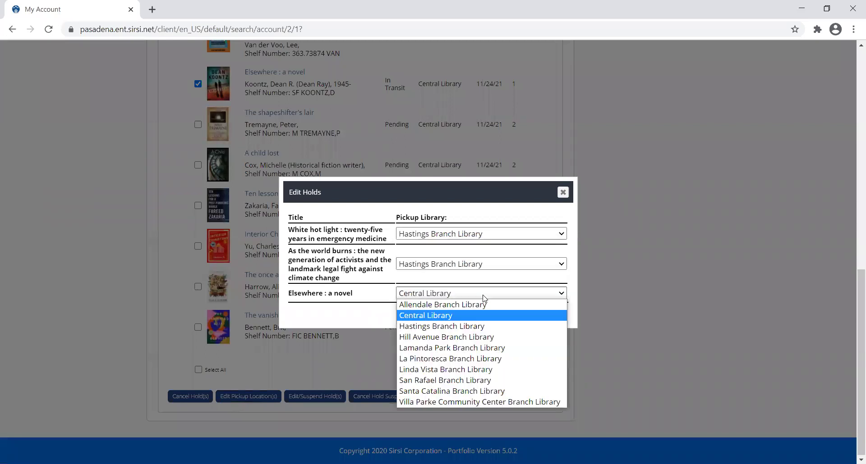
click(482, 326)
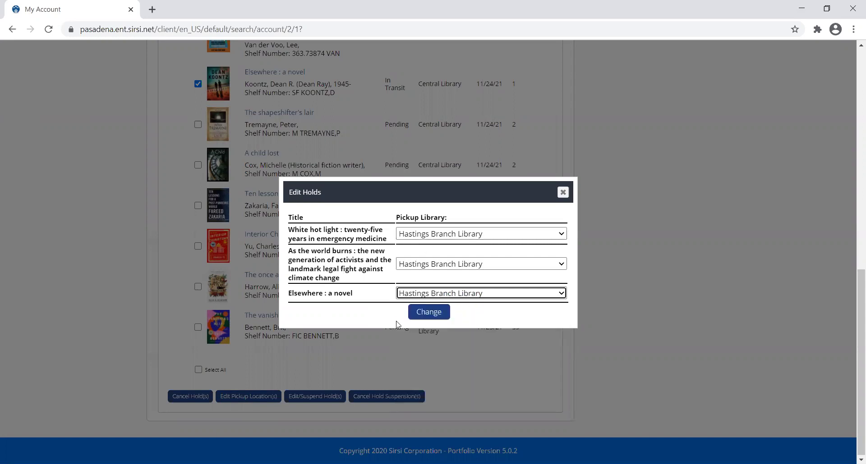
click(434, 316)
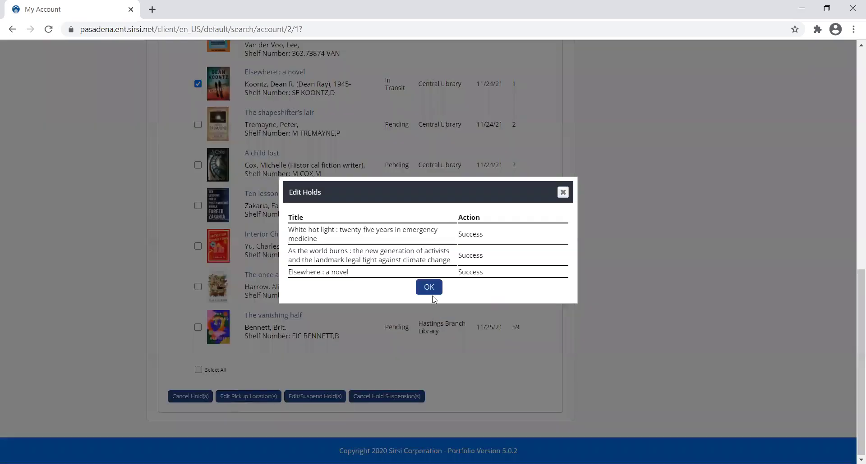
click(432, 293)
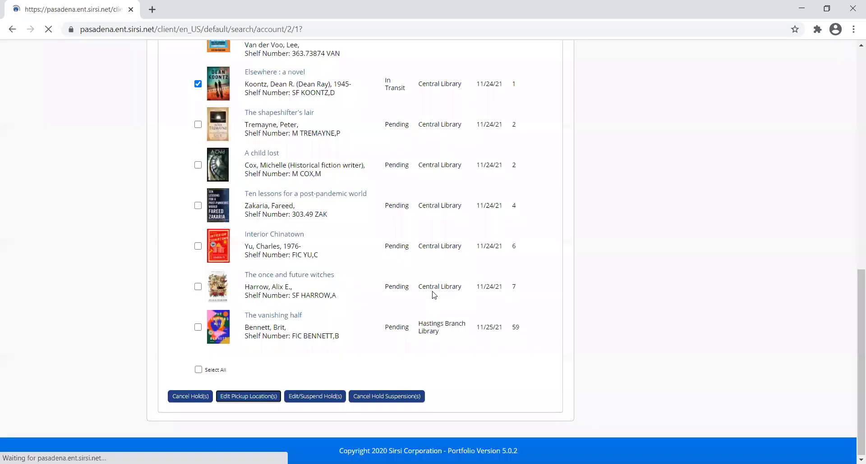
Log out of the library account, returning to the Main Catalog home page.
scroll(432, 295, down, 2)
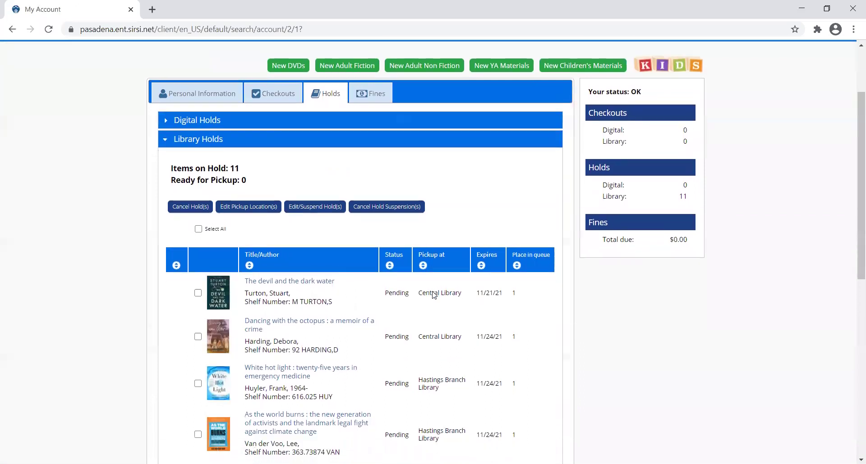
scroll(433, 295, down, 2)
scroll(433, 295, up, 4)
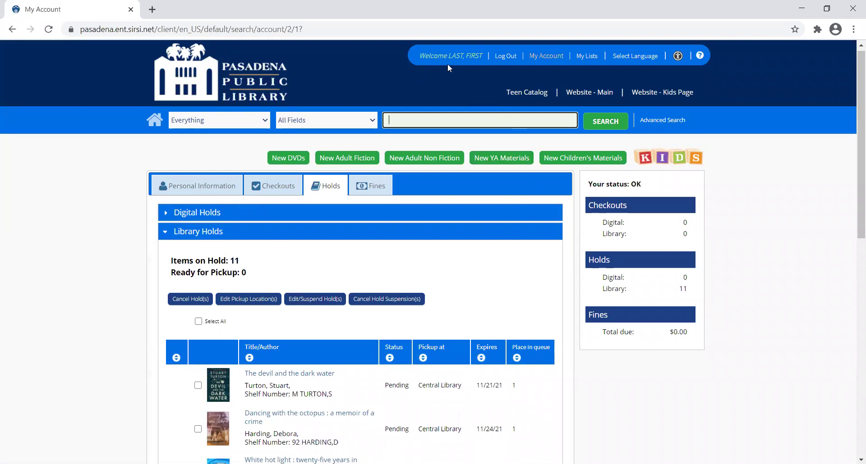
click(505, 56)
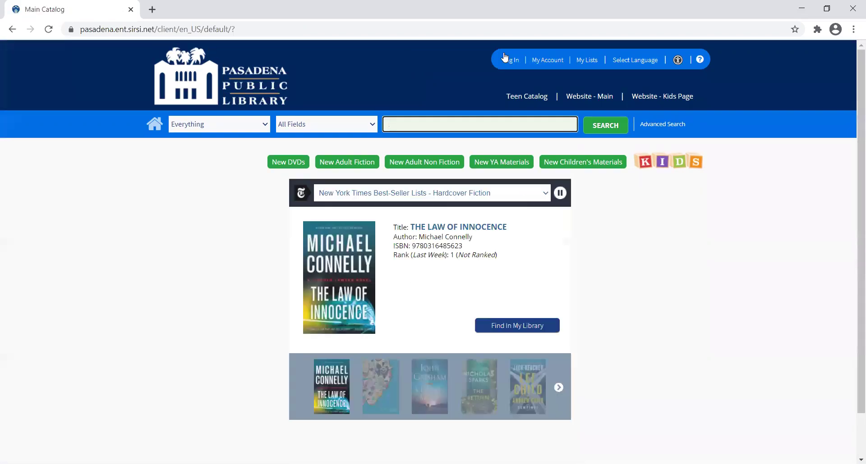